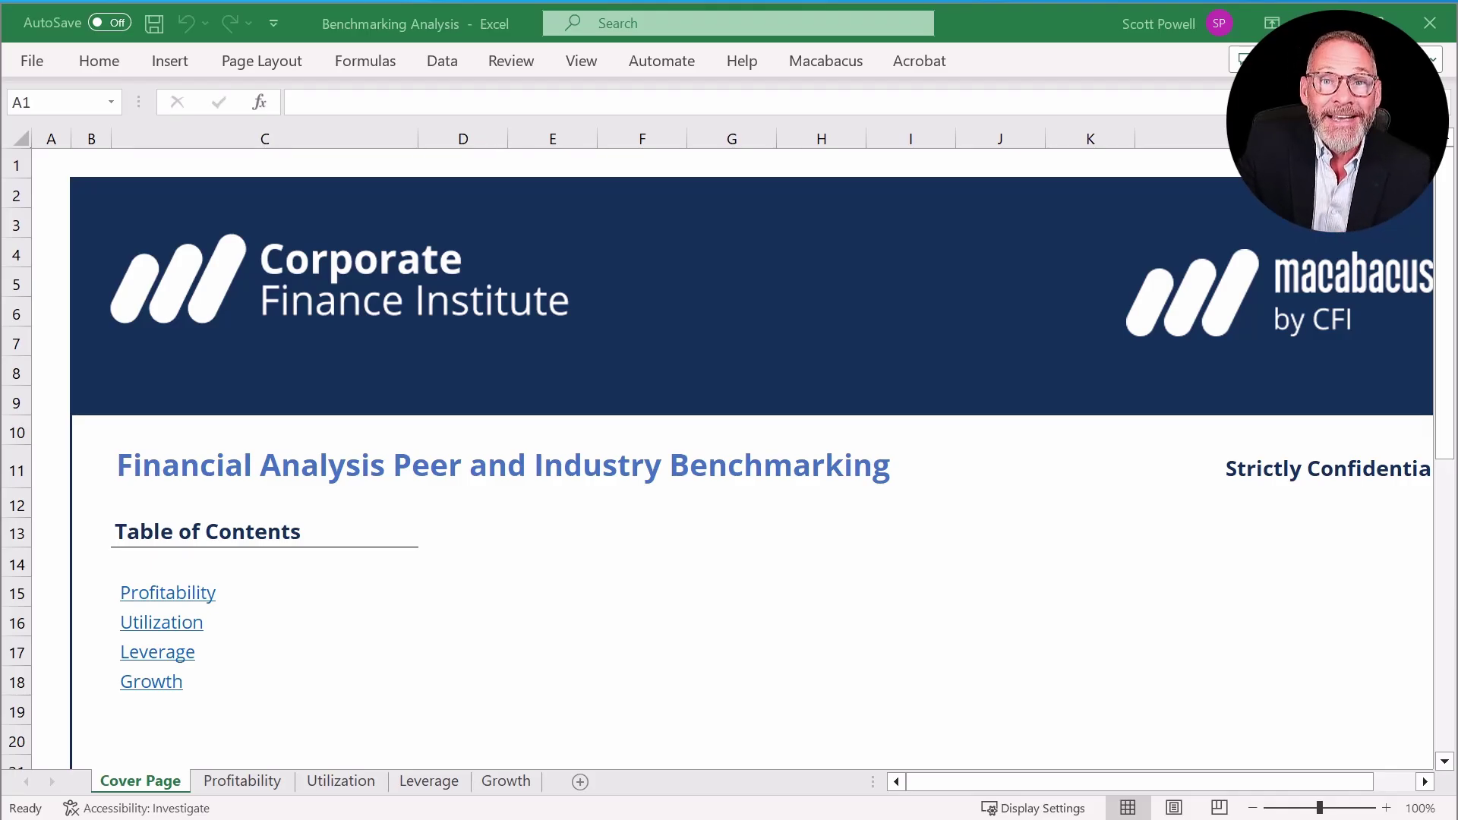
Switch from the Cover Page to the Profitability sheet with Ctrl+Page Down.
{"action": "key", "text": "ctrl+Page_Down"}
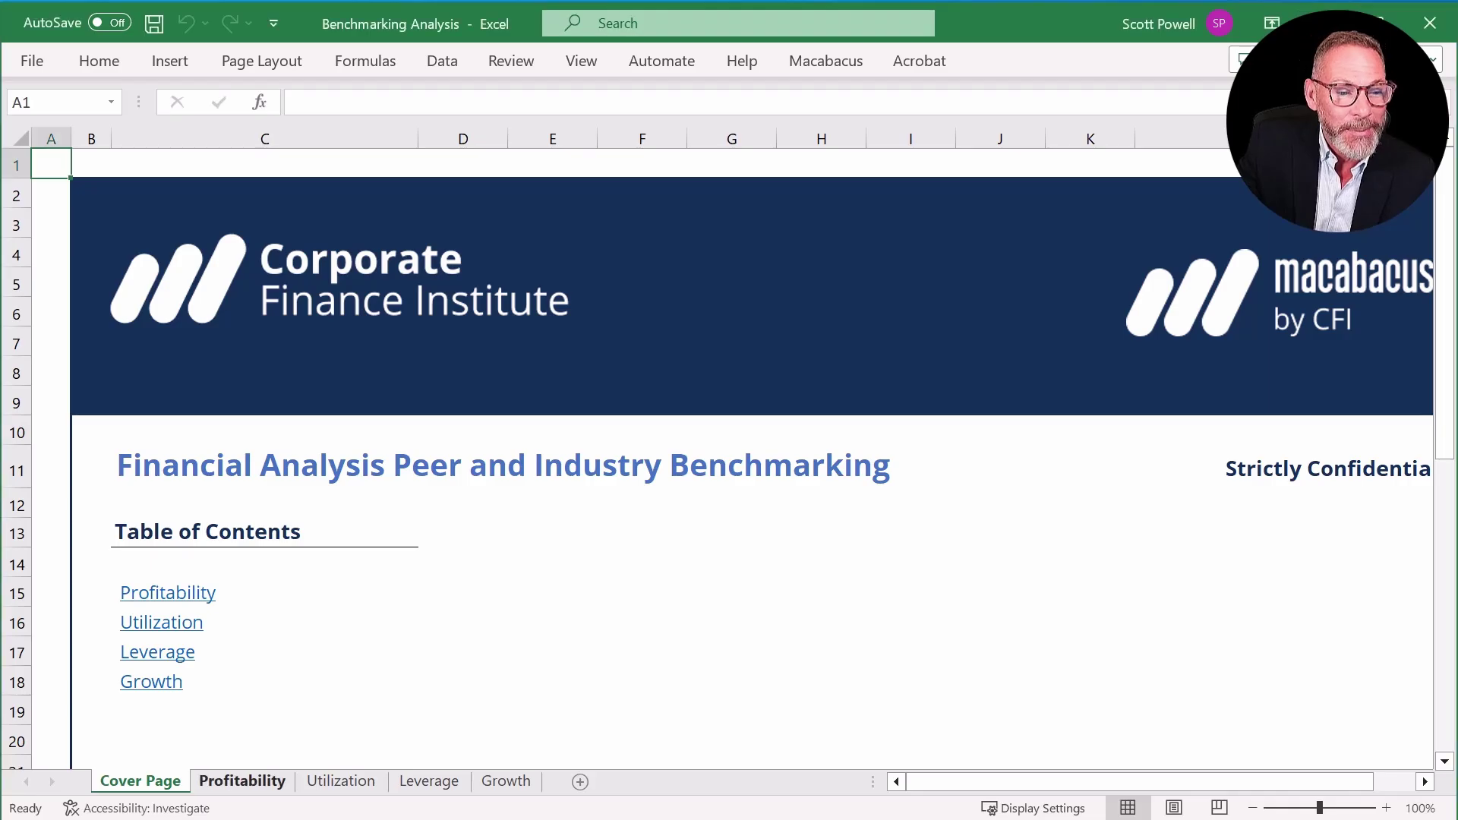
Select the Return on Equity yearly figures in C8:J11, then the averages in K8:K11.
{"action": "left_click", "coordinate": [69, 281]}
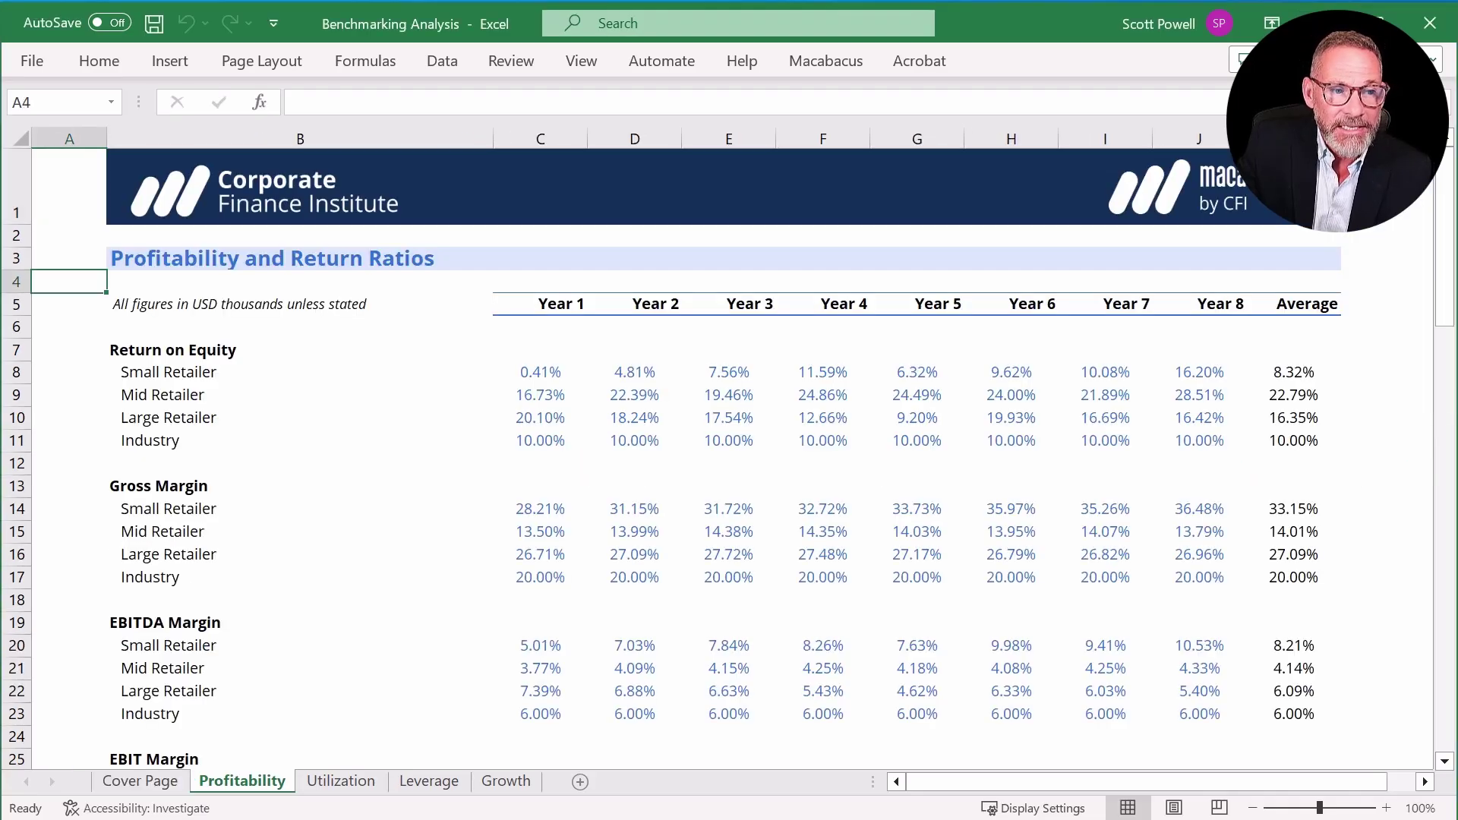
{"action": "left_click_drag", "start_coordinate": [540, 372], "coordinate": [1200, 441]}
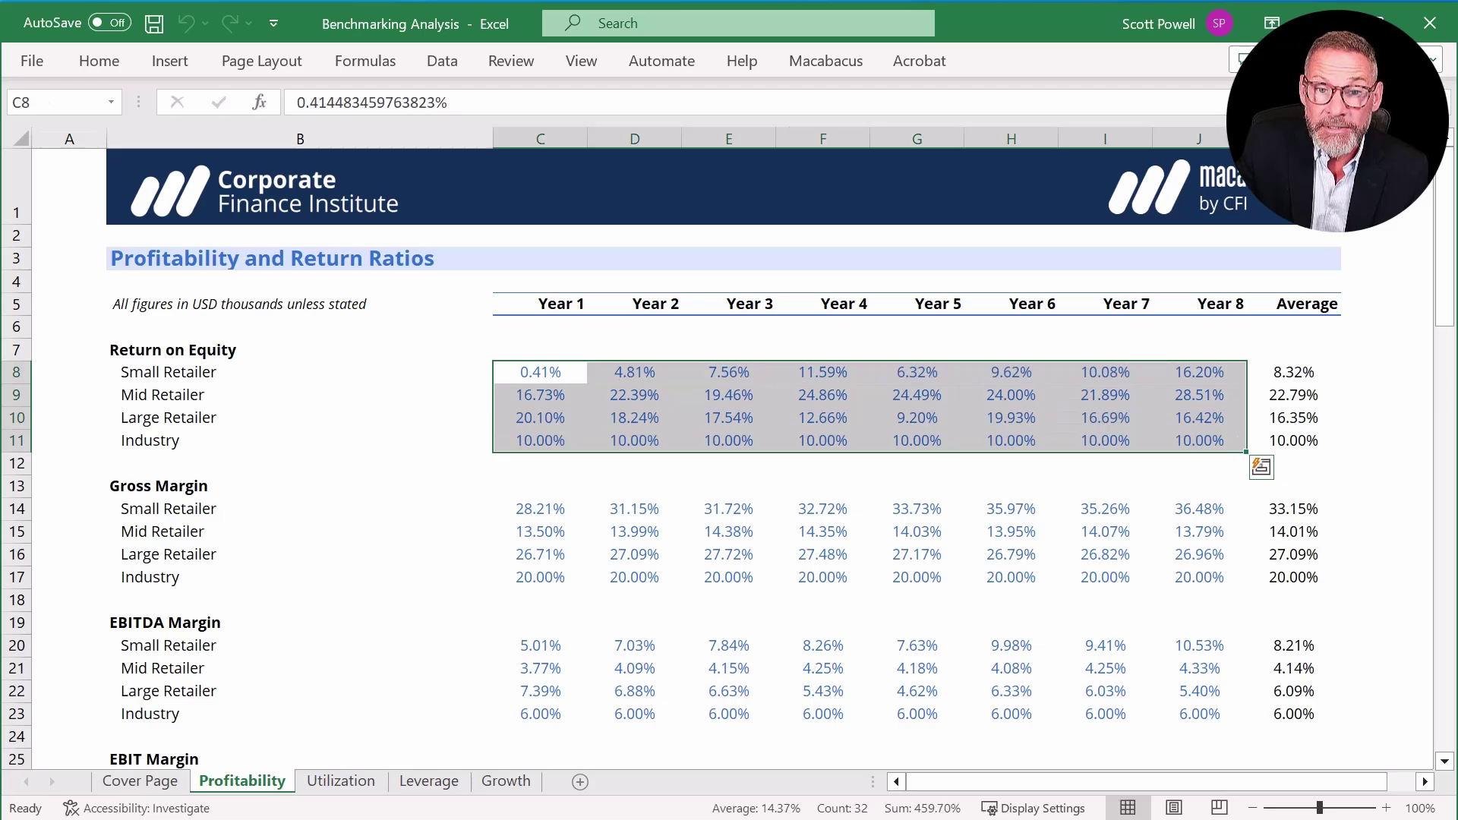
{"action": "left_click_drag", "start_coordinate": [1294, 373], "coordinate": [1293, 440]}
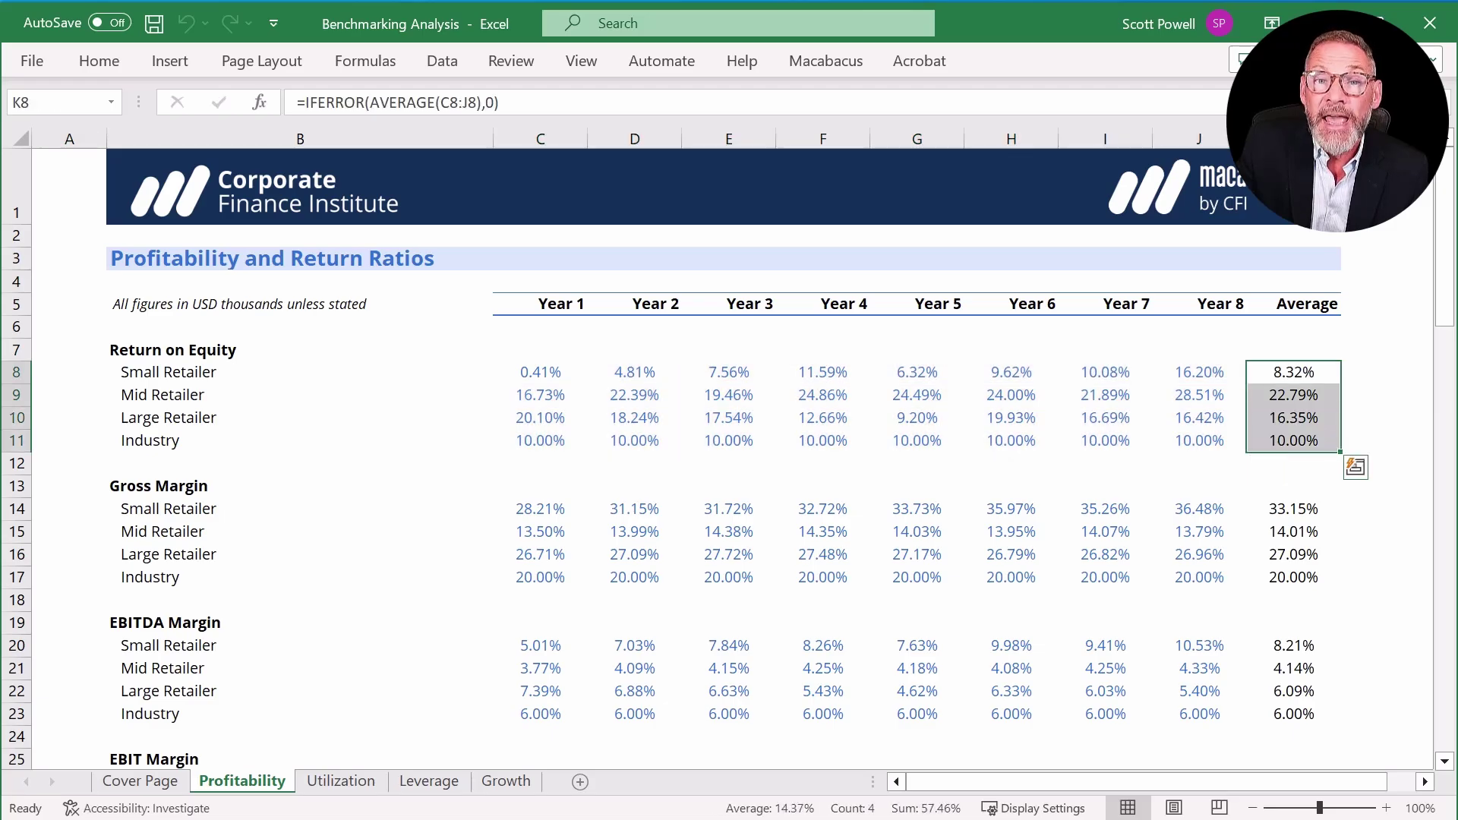
Scroll to the Return on Equity and Gross Margin charts and inspect their data points.
{"action": "scroll", "coordinate": [721, 456], "scroll_direction": "down", "scroll_amount": 5}
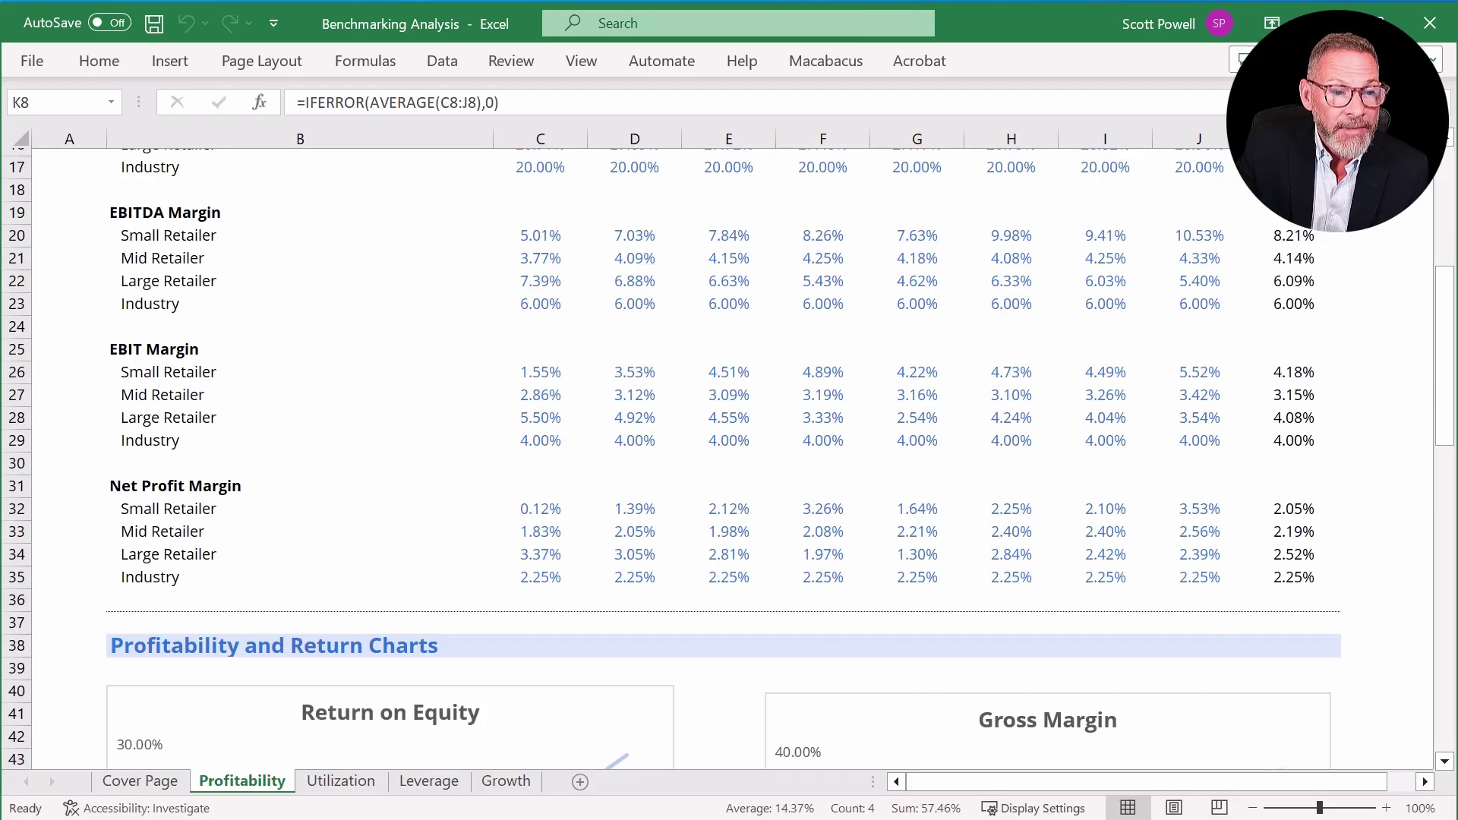
{"action": "scroll", "coordinate": [722, 455], "scroll_direction": "down", "scroll_amount": 4}
{"action": "scroll", "coordinate": [721, 456], "scroll_direction": "down", "scroll_amount": 2}
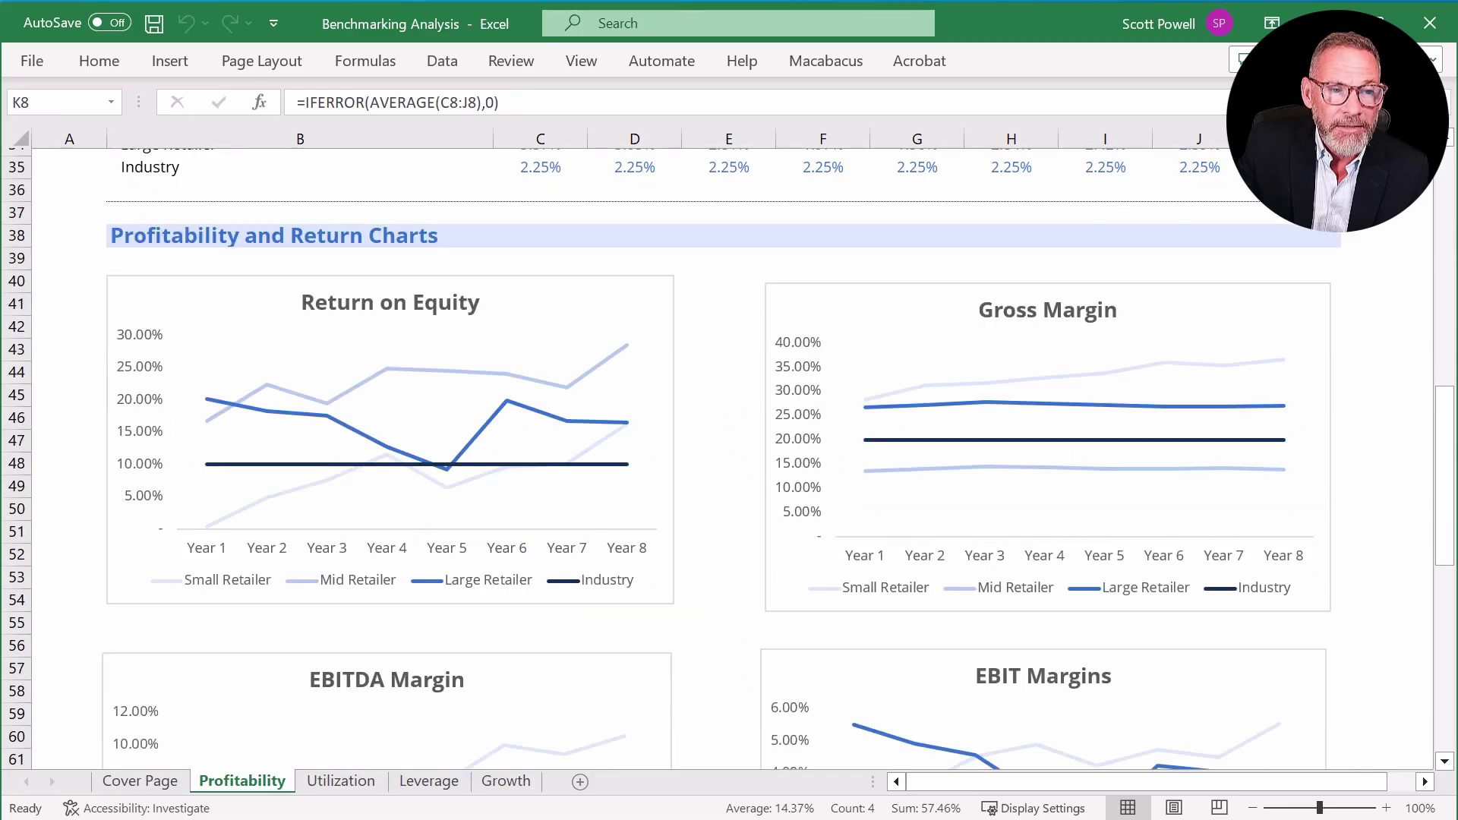
{"action": "scroll", "coordinate": [722, 456], "scroll_direction": "down", "scroll_amount": 1}
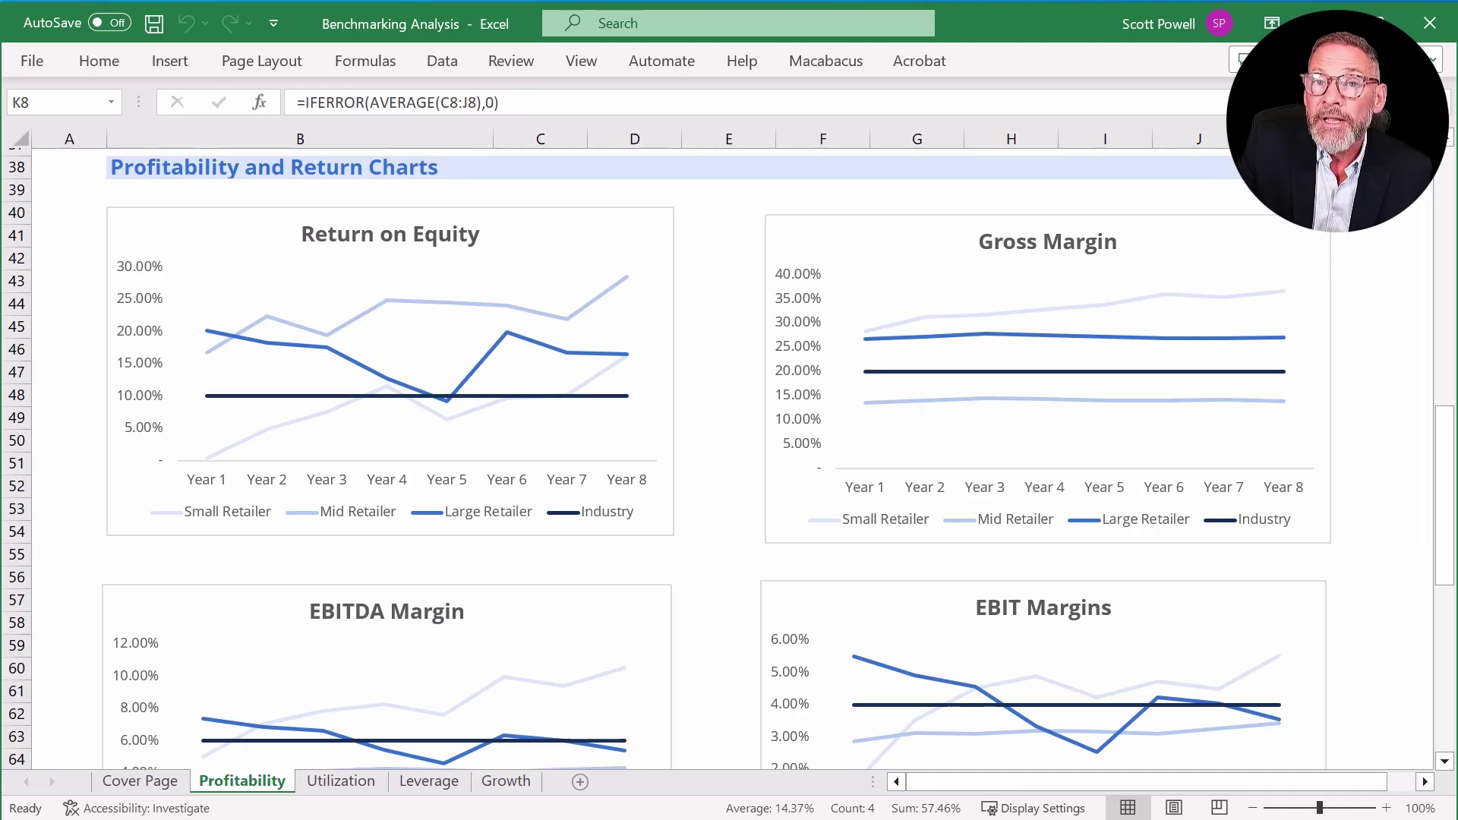
{"action": "mouse_move", "coordinate": [497, 344]}
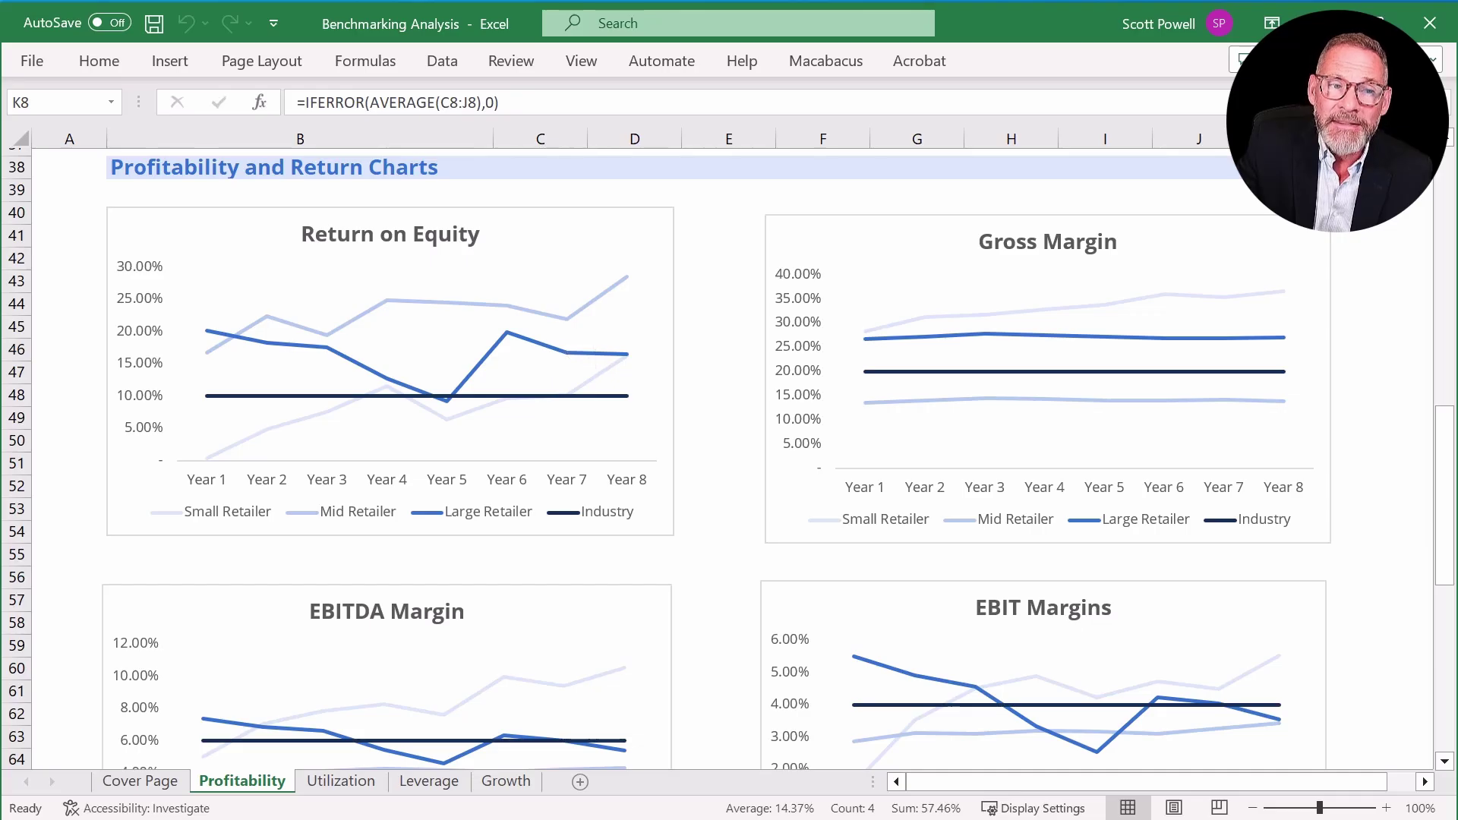
{"action": "mouse_move", "coordinate": [327, 413]}
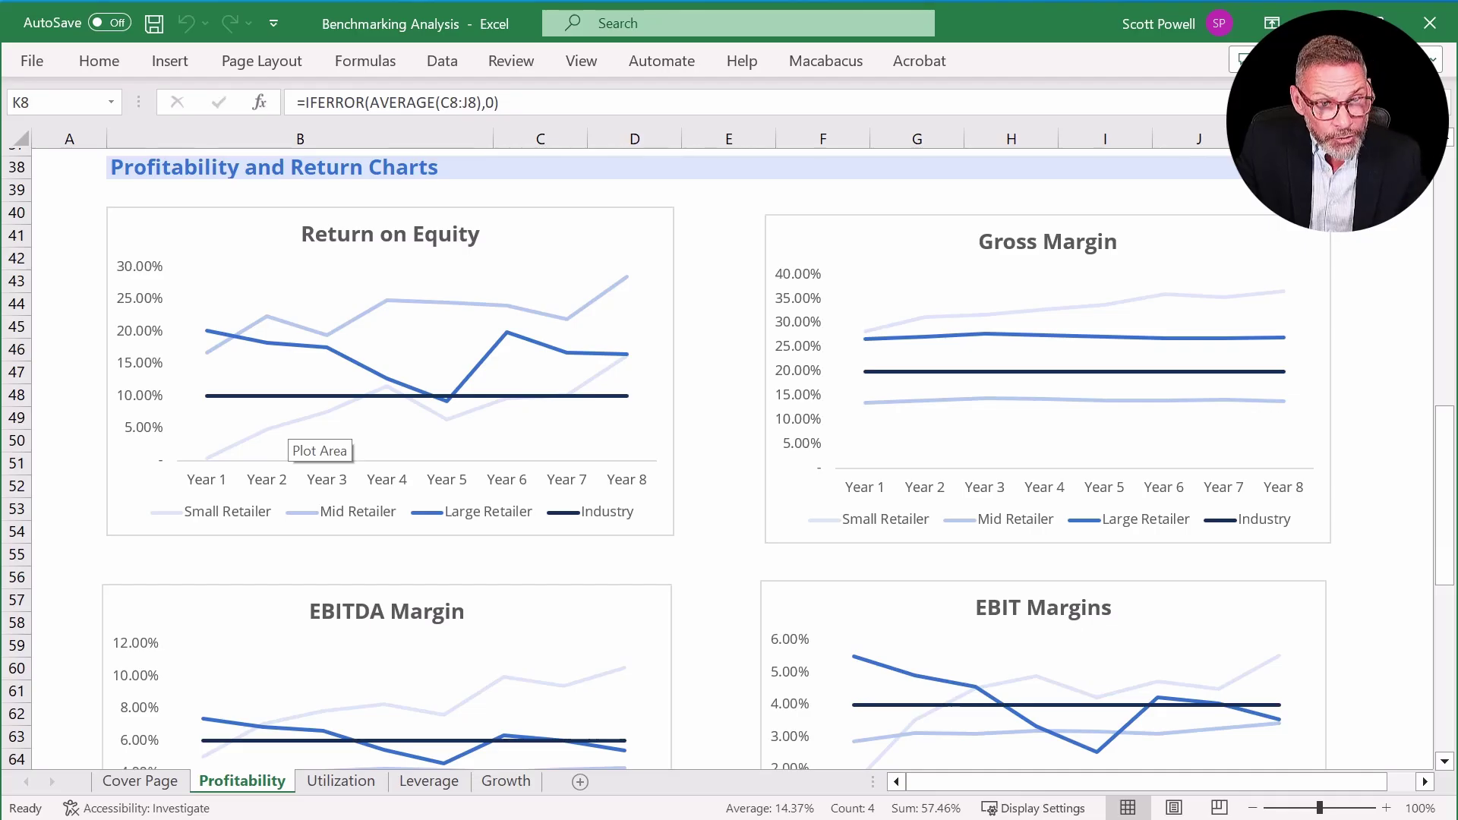
{"action": "mouse_move", "coordinate": [924, 336]}
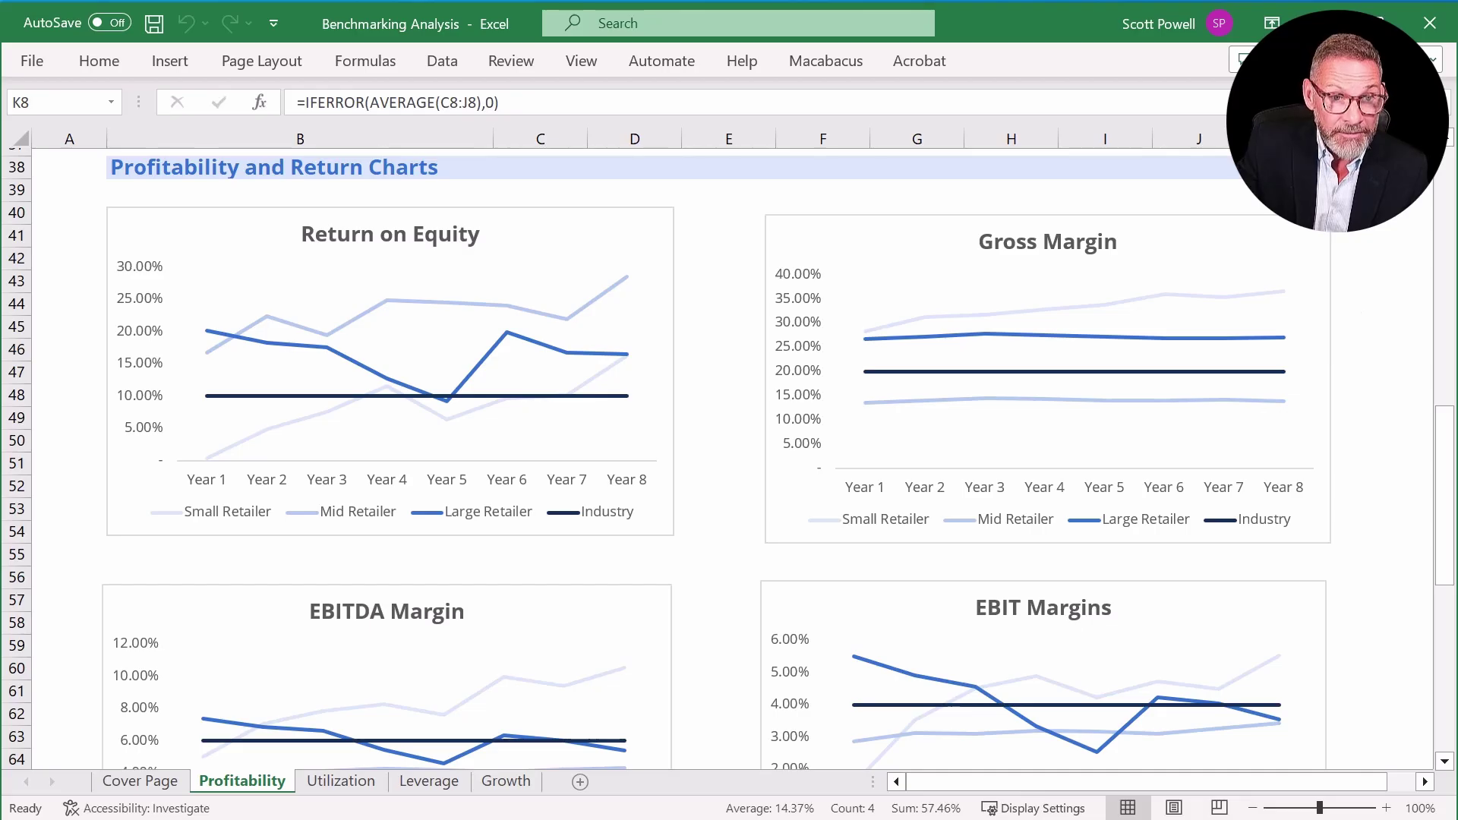
Look over the EBITDA, EBIT and Net Profit Margin charts, then switch to the Utilization sheet.
{"action": "scroll", "coordinate": [1318, 307], "scroll_direction": "down", "scroll_amount": 1}
{"action": "scroll", "coordinate": [729, 456], "scroll_direction": "down", "scroll_amount": 3}
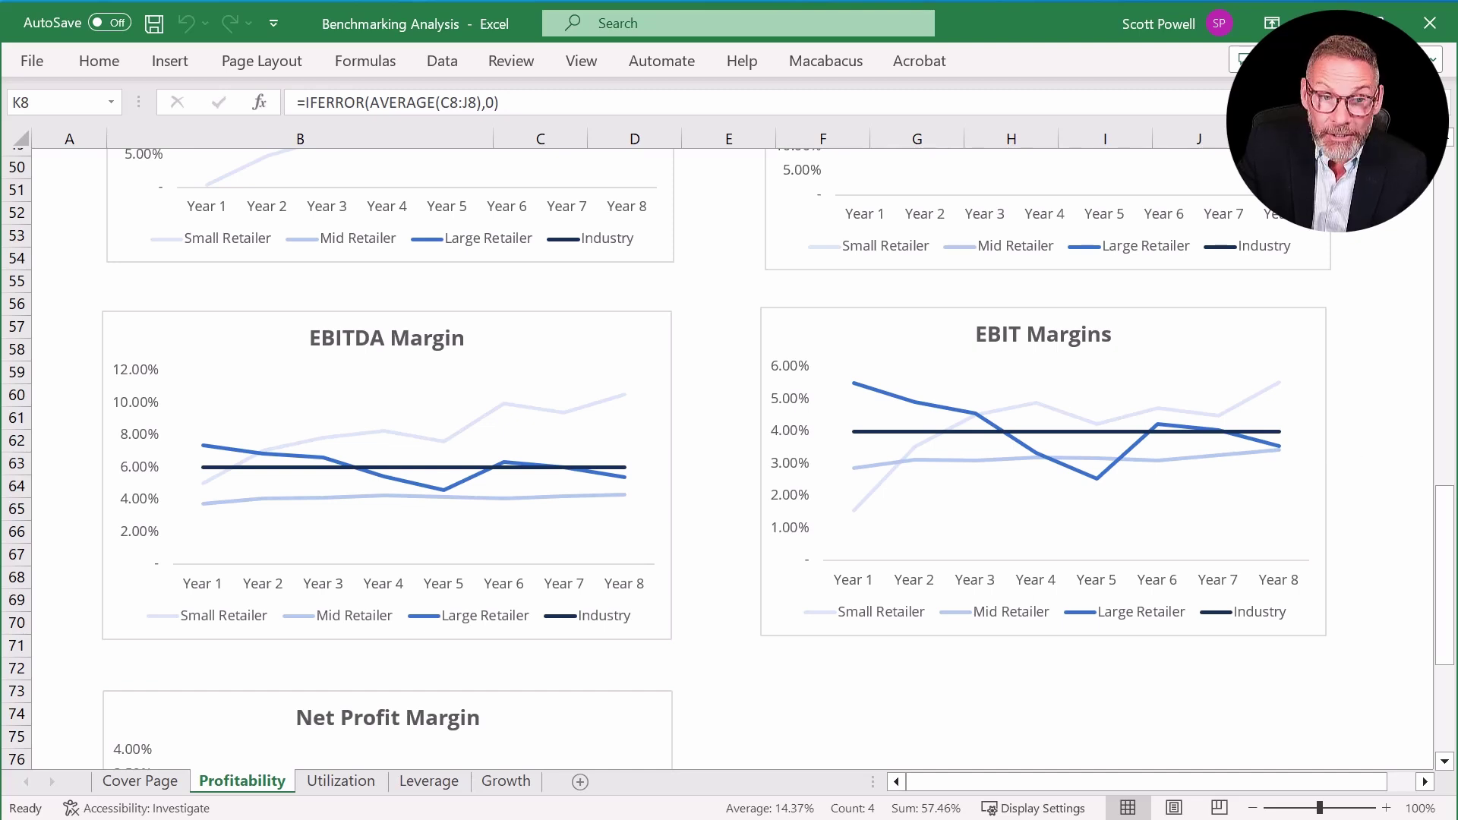
{"action": "scroll", "coordinate": [684, 585], "scroll_direction": "down", "scroll_amount": 5}
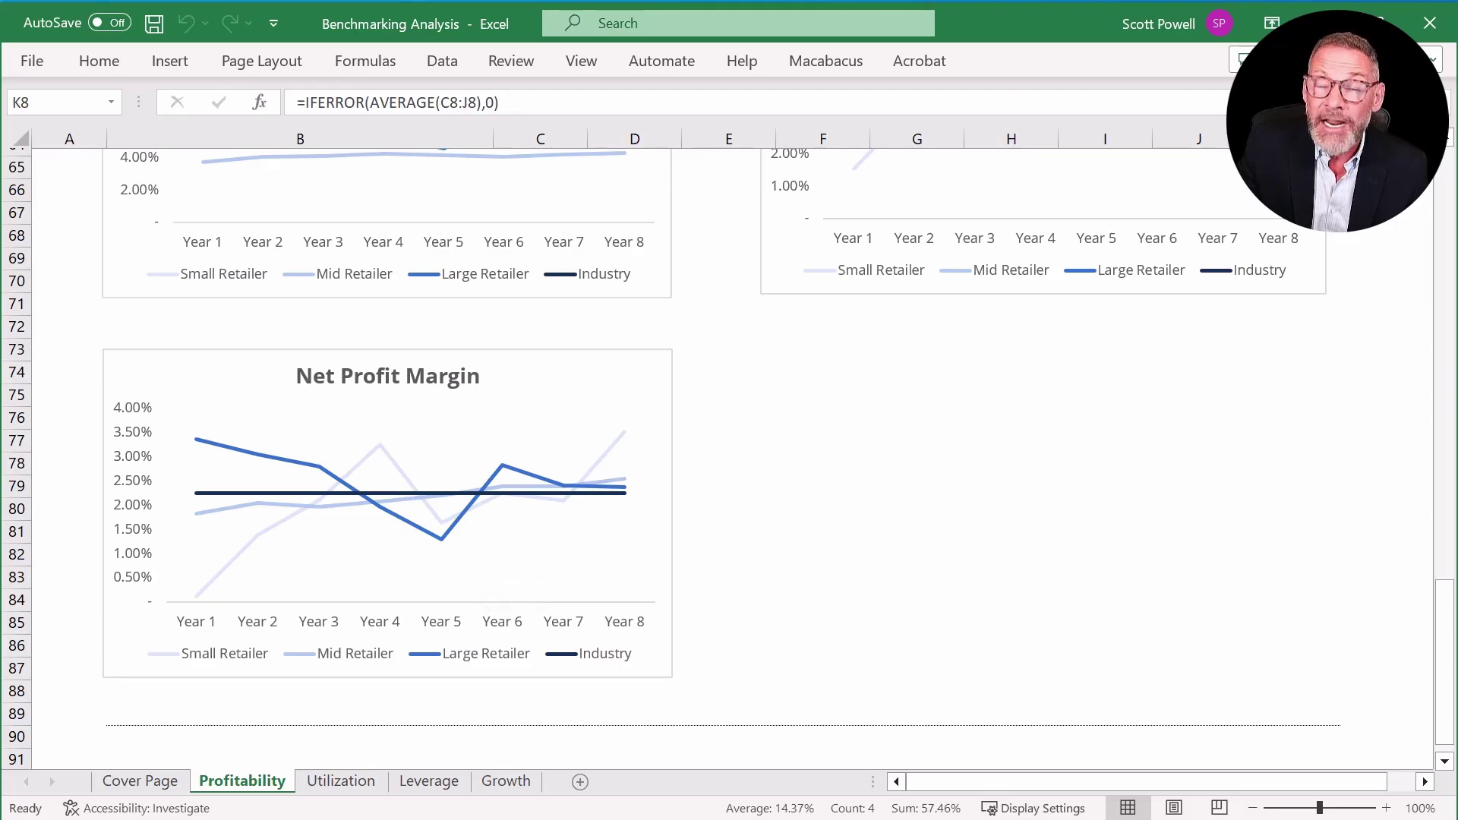
{"action": "left_click", "coordinate": [341, 781]}
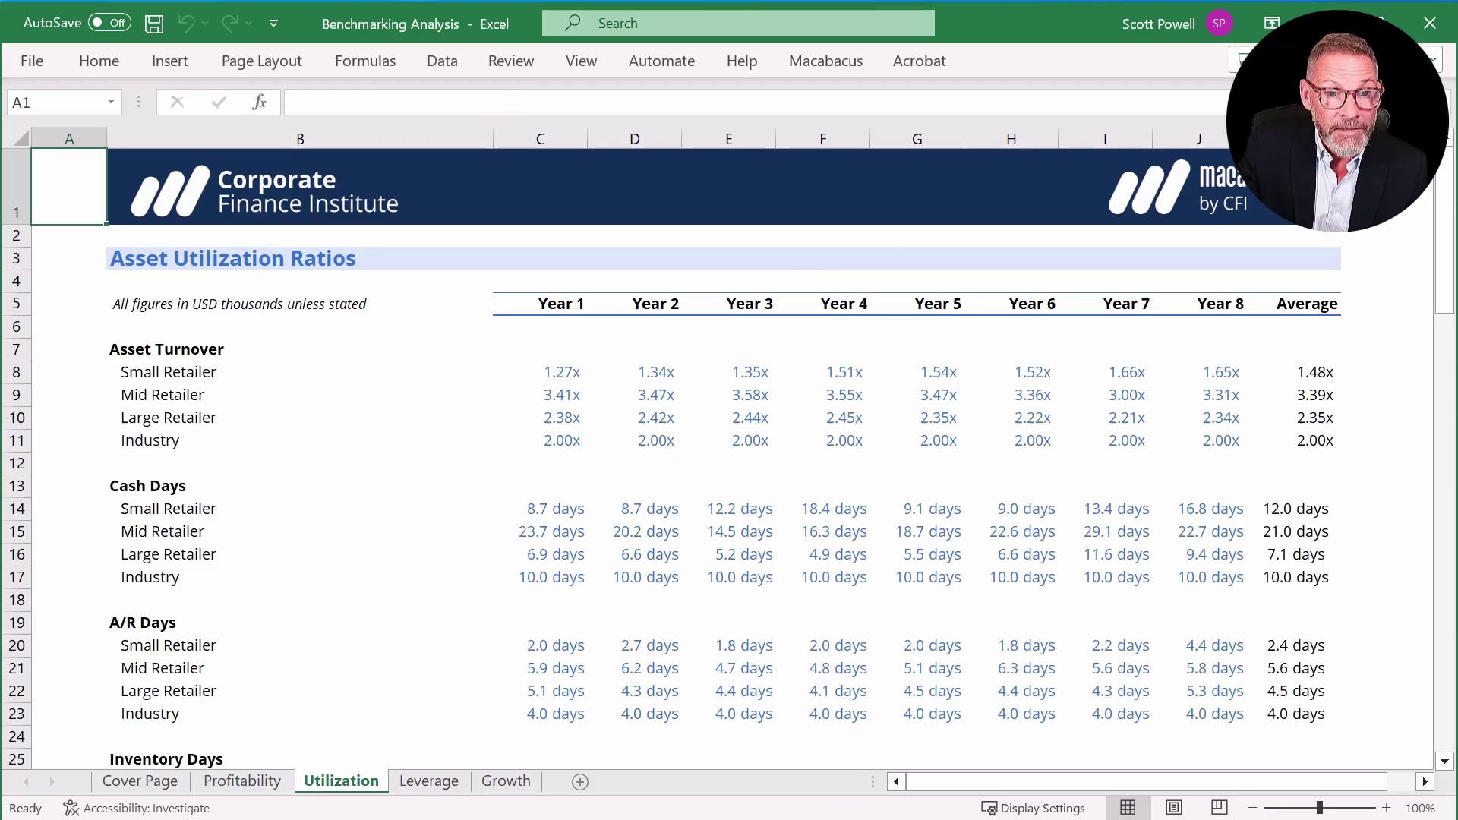
{"action": "left_click_drag", "start_coordinate": [541, 395], "coordinate": [1208, 440]}
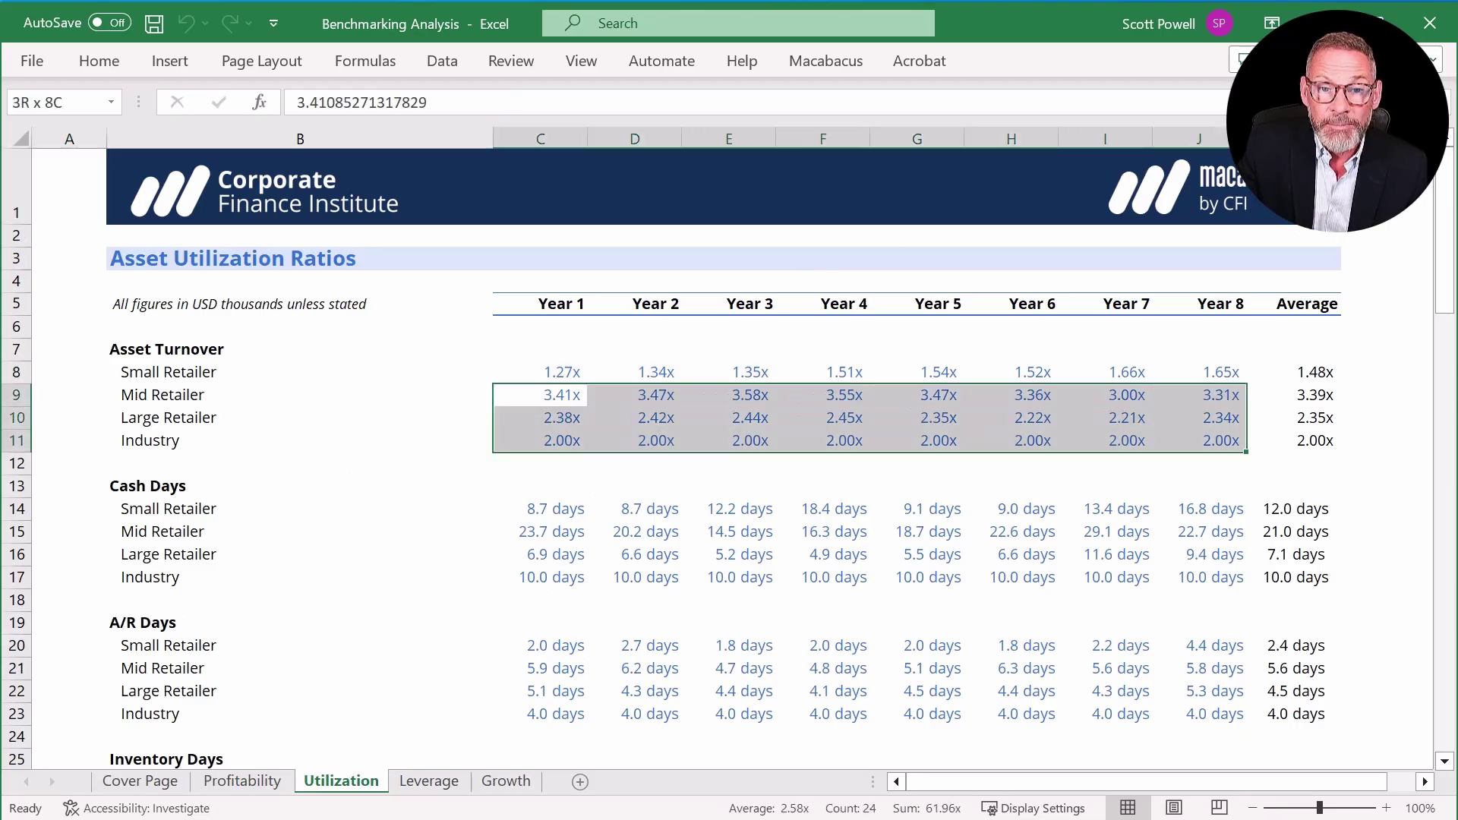
{"action": "scroll", "coordinate": [729, 456], "scroll_direction": "down", "scroll_amount": 1}
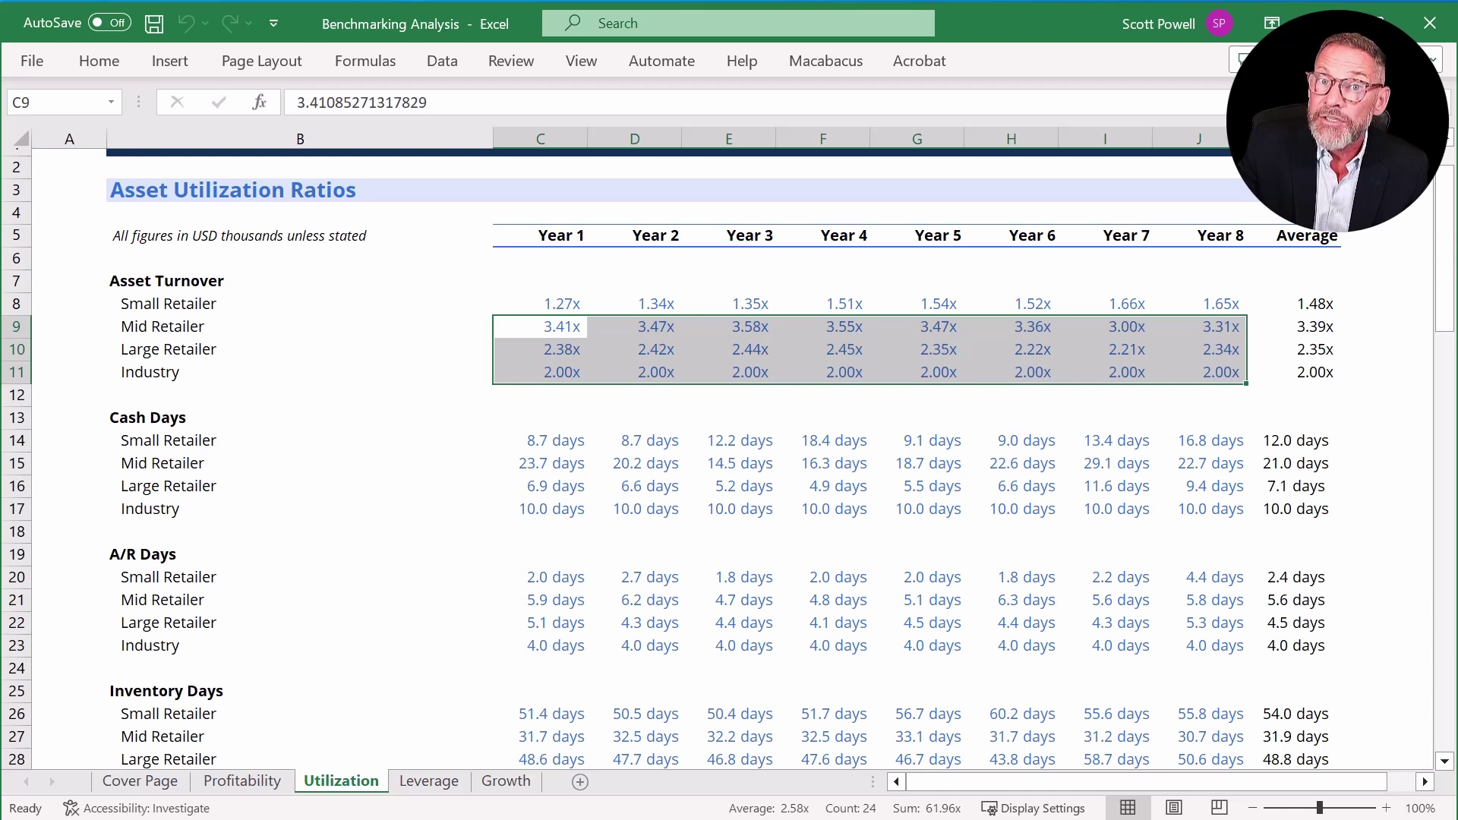
{"action": "scroll", "coordinate": [729, 455], "scroll_direction": "down", "scroll_amount": 6}
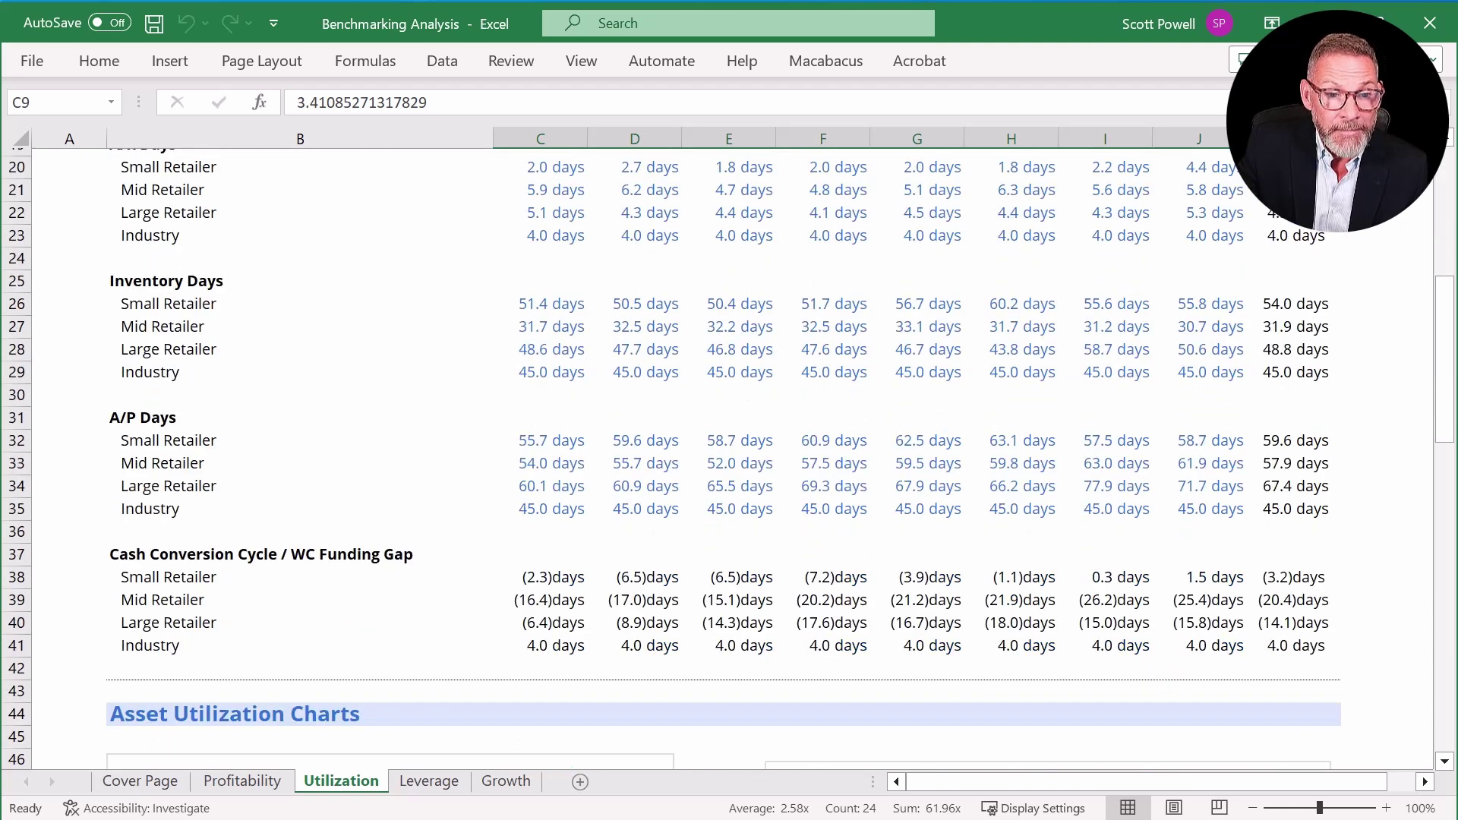
{"action": "scroll", "coordinate": [729, 456], "scroll_direction": "down", "scroll_amount": 5}
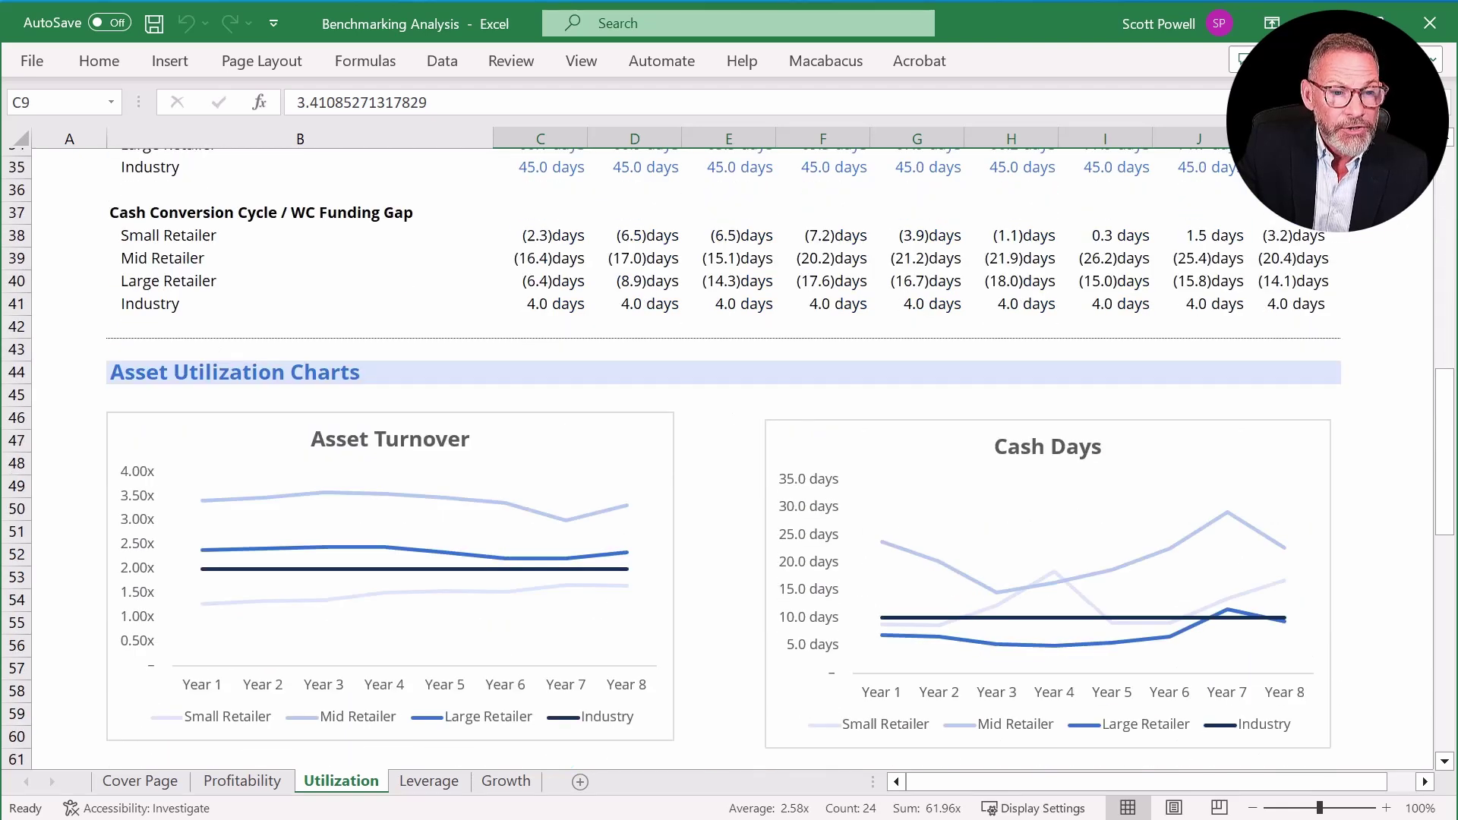
{"action": "scroll", "coordinate": [729, 456], "scroll_direction": "down", "scroll_amount": 3}
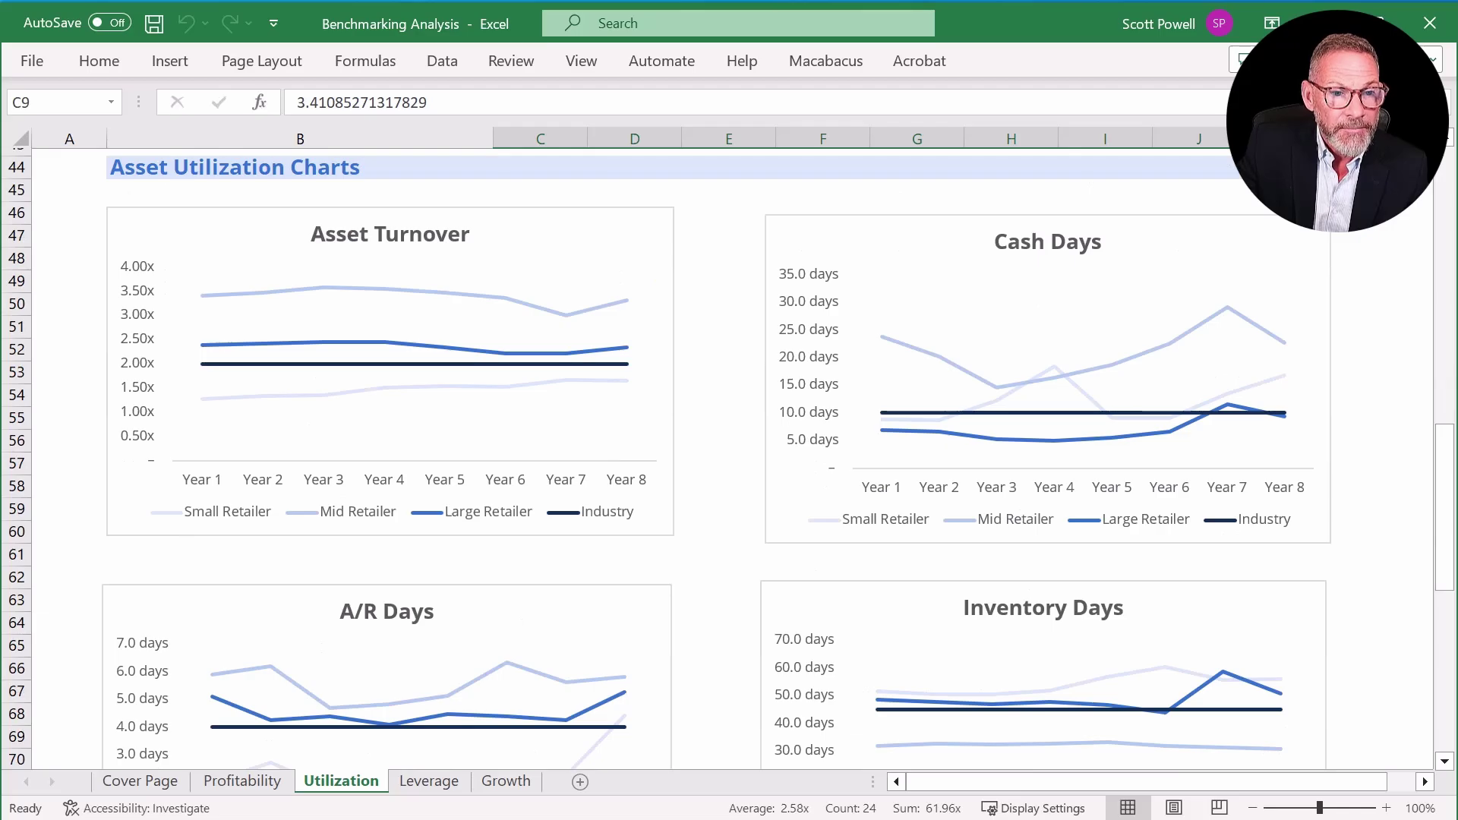
{"action": "mouse_move", "coordinate": [627, 300]}
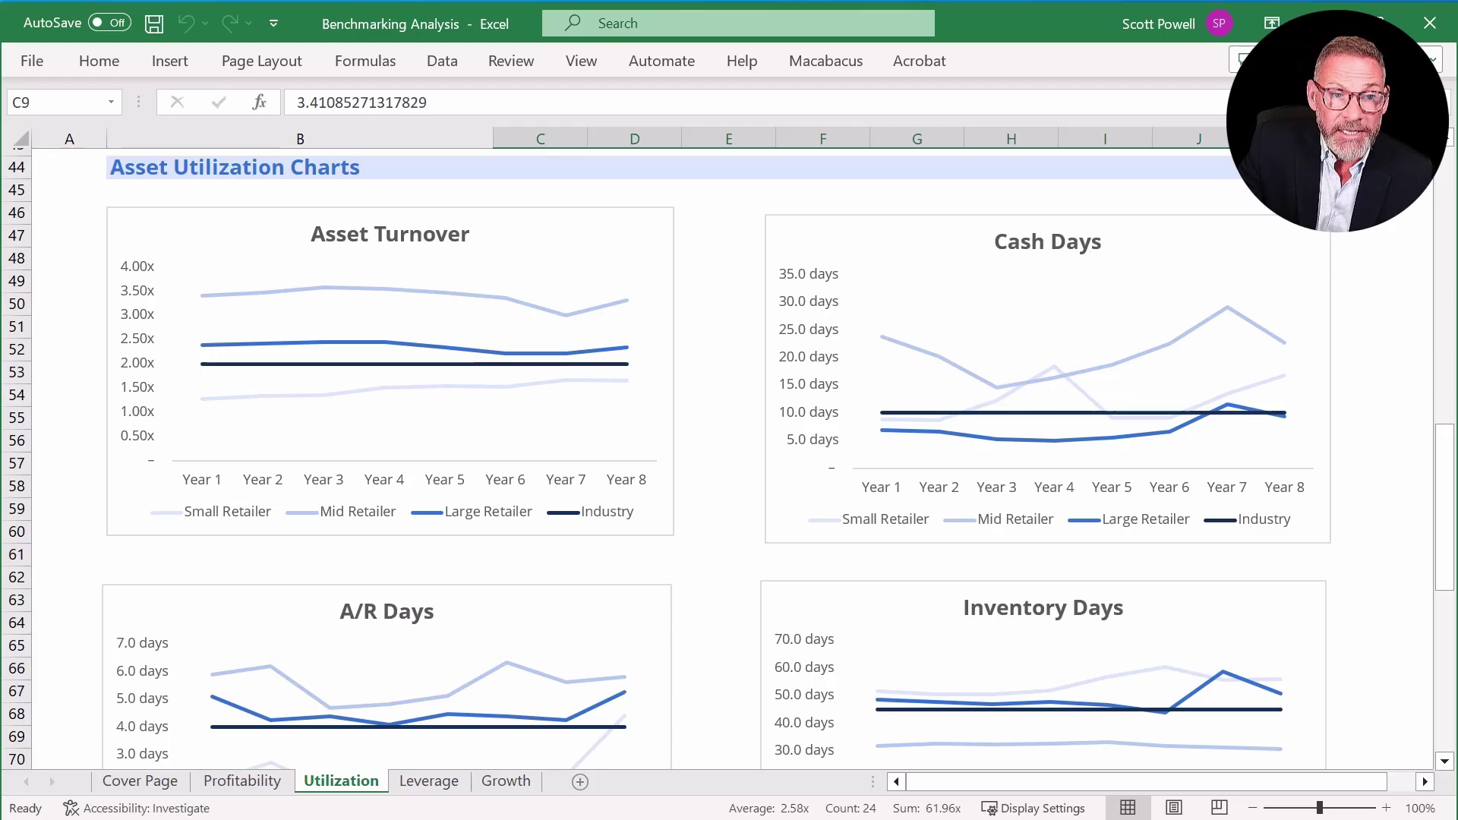
{"action": "mouse_move", "coordinate": [1284, 343]}
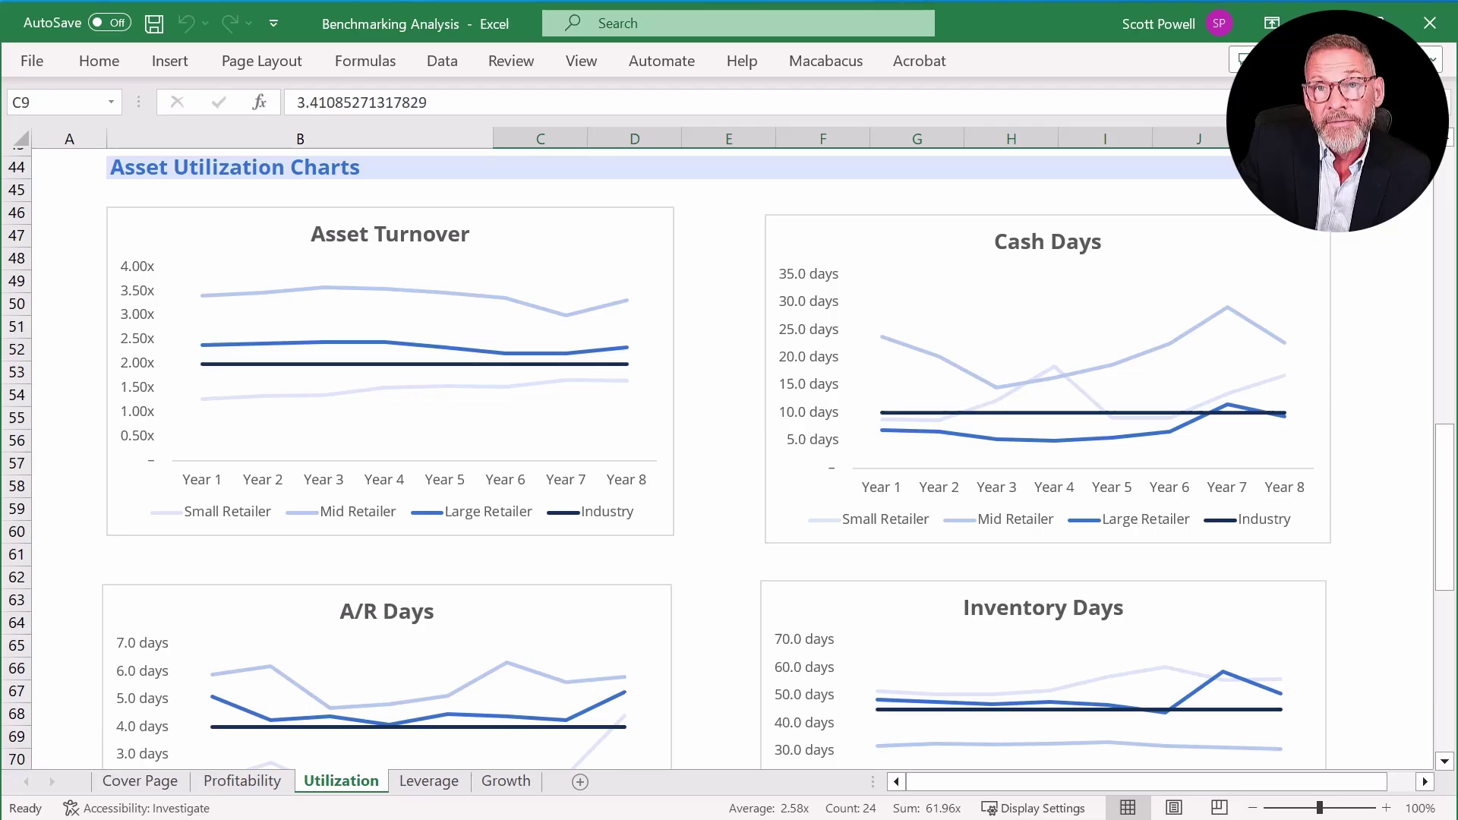
Read values on the remaining Utilization charts, then switch to the Leverage sheet.
{"action": "scroll", "coordinate": [532, 521], "scroll_direction": "down", "scroll_amount": 2}
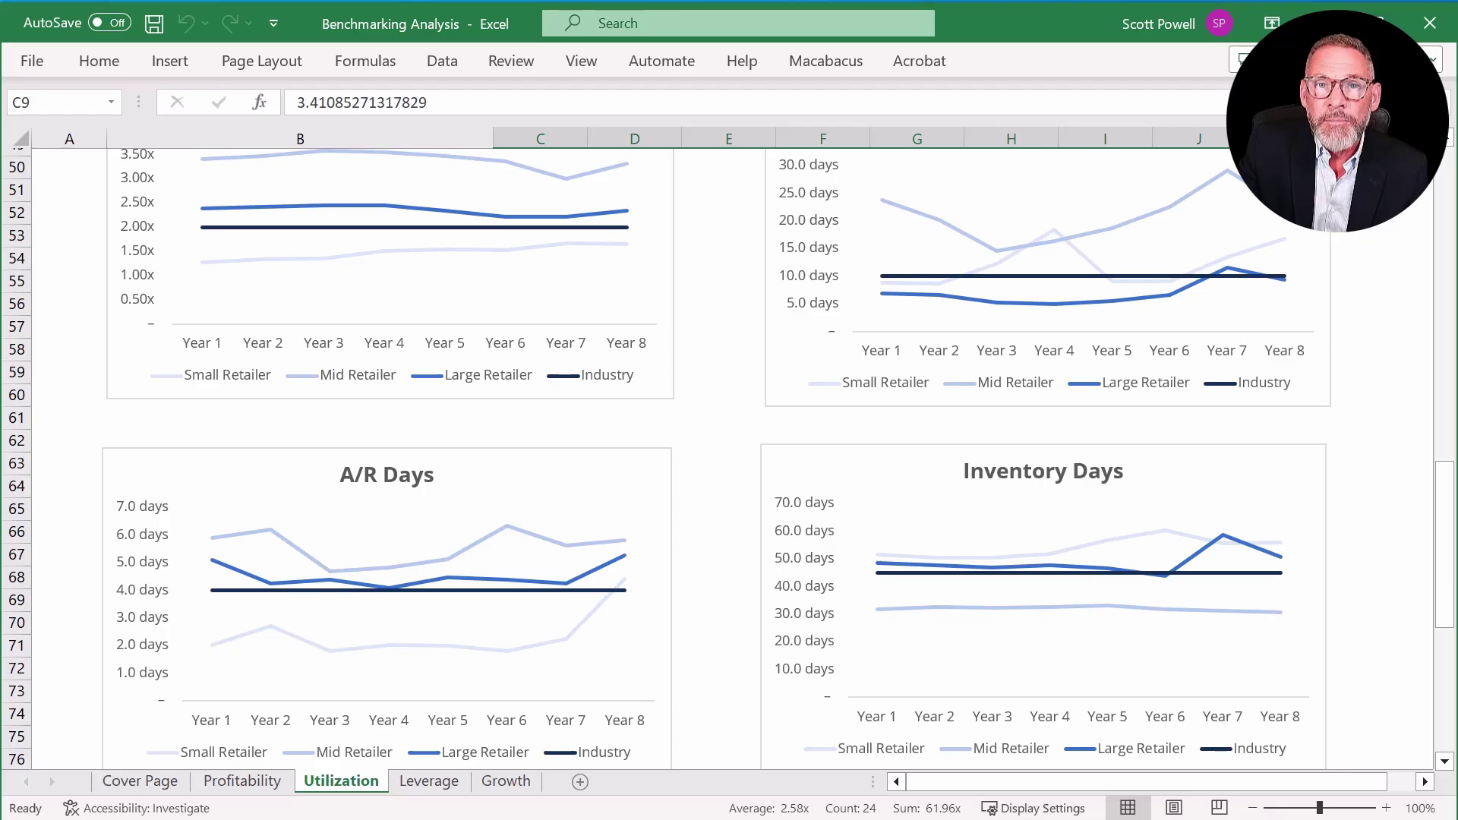
{"action": "mouse_move", "coordinate": [992, 608]}
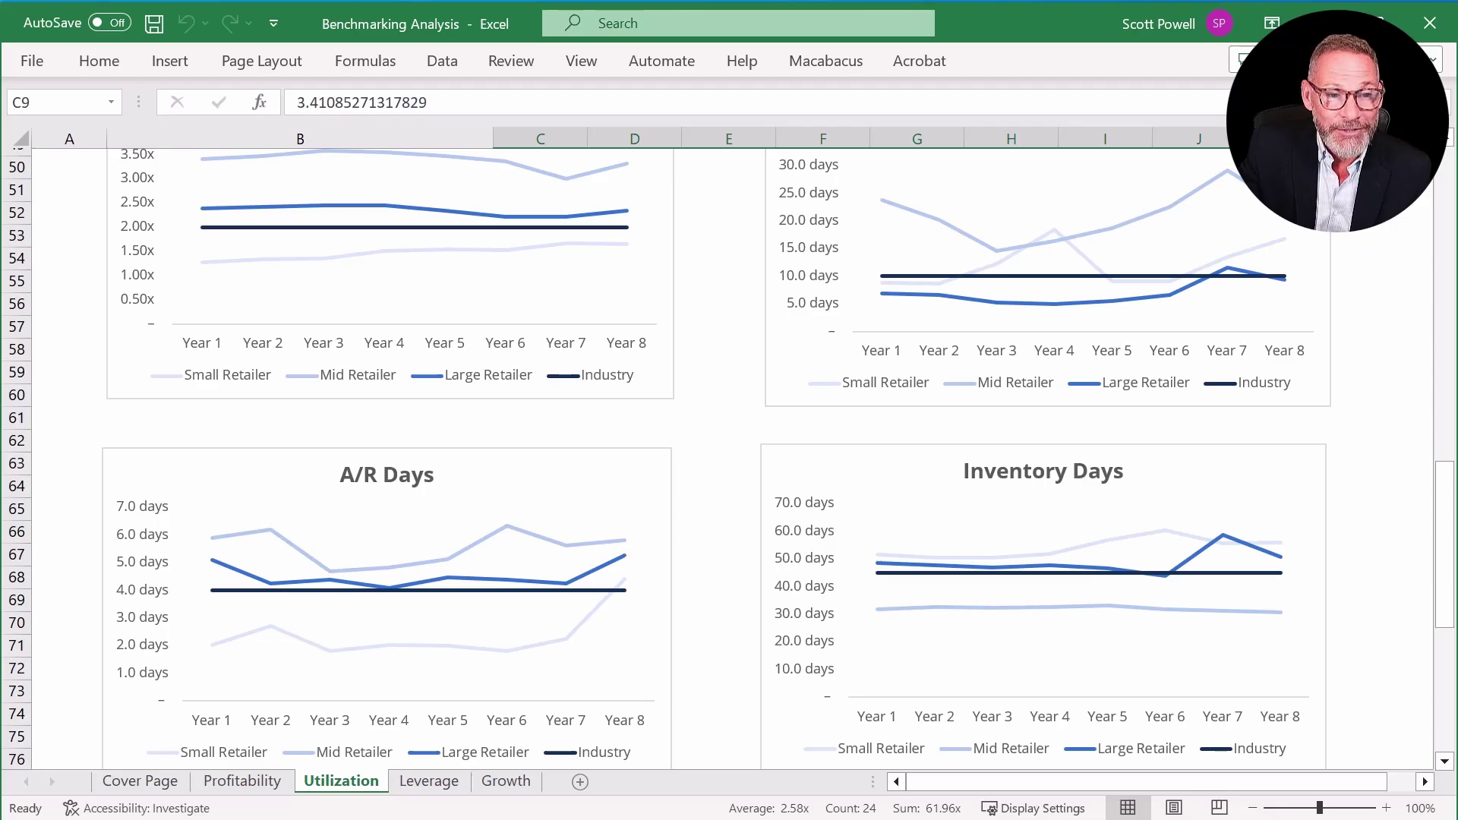
{"action": "scroll", "coordinate": [911, 618], "scroll_direction": "down", "scroll_amount": 5}
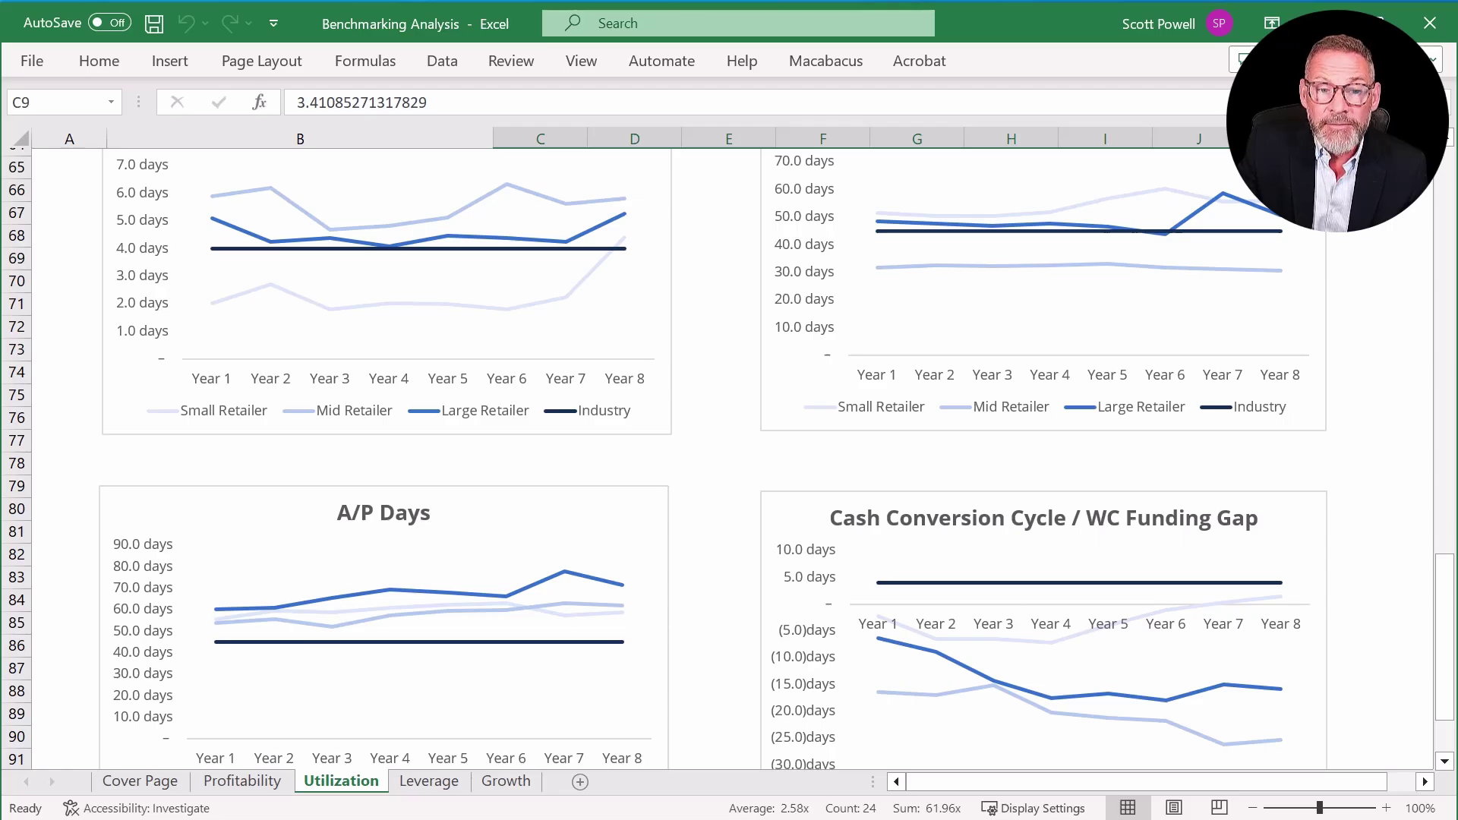
{"action": "scroll", "coordinate": [988, 619], "scroll_direction": "down", "scroll_amount": 1}
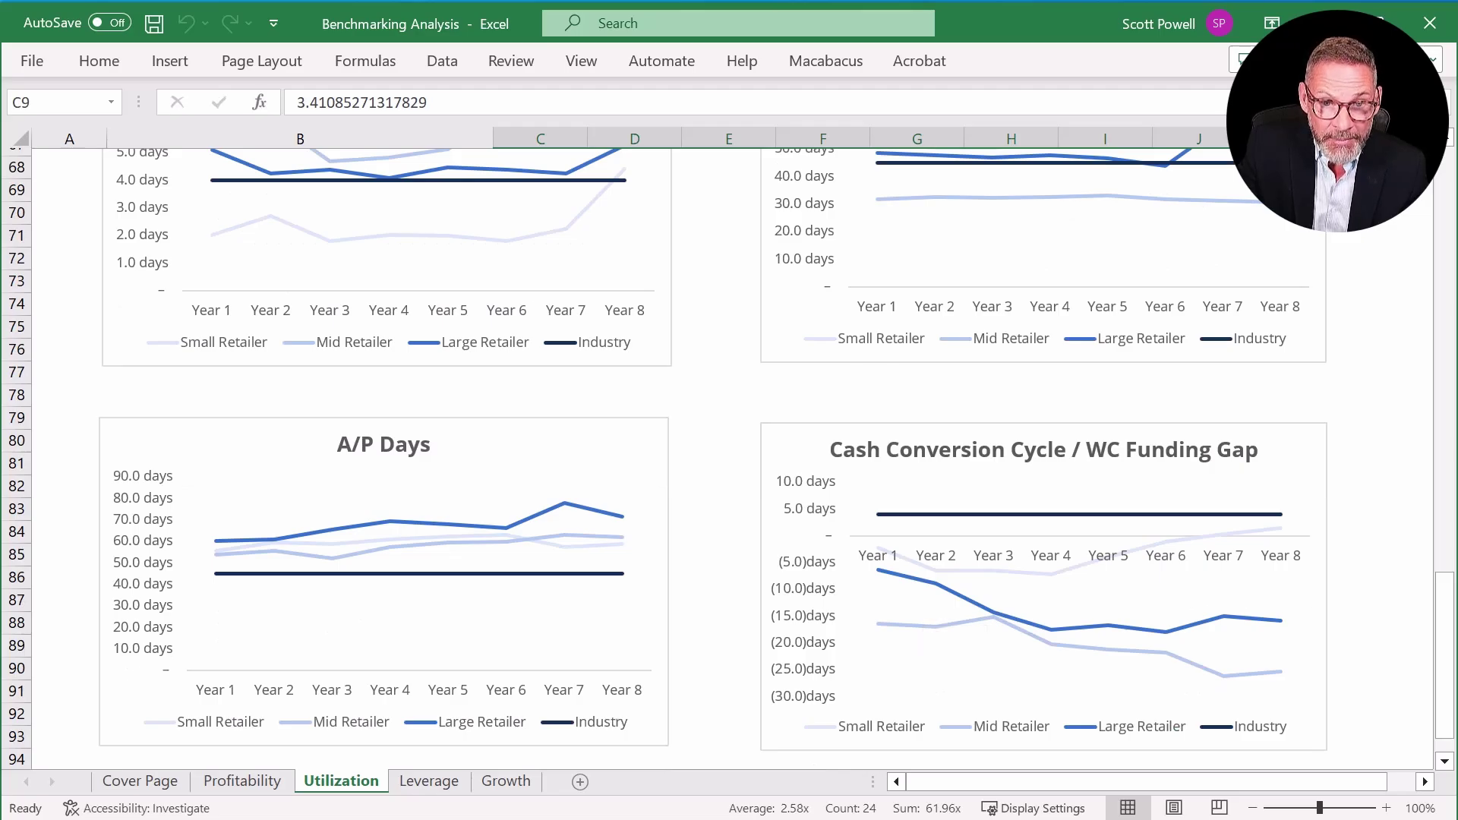
{"action": "mouse_move", "coordinate": [1281, 672]}
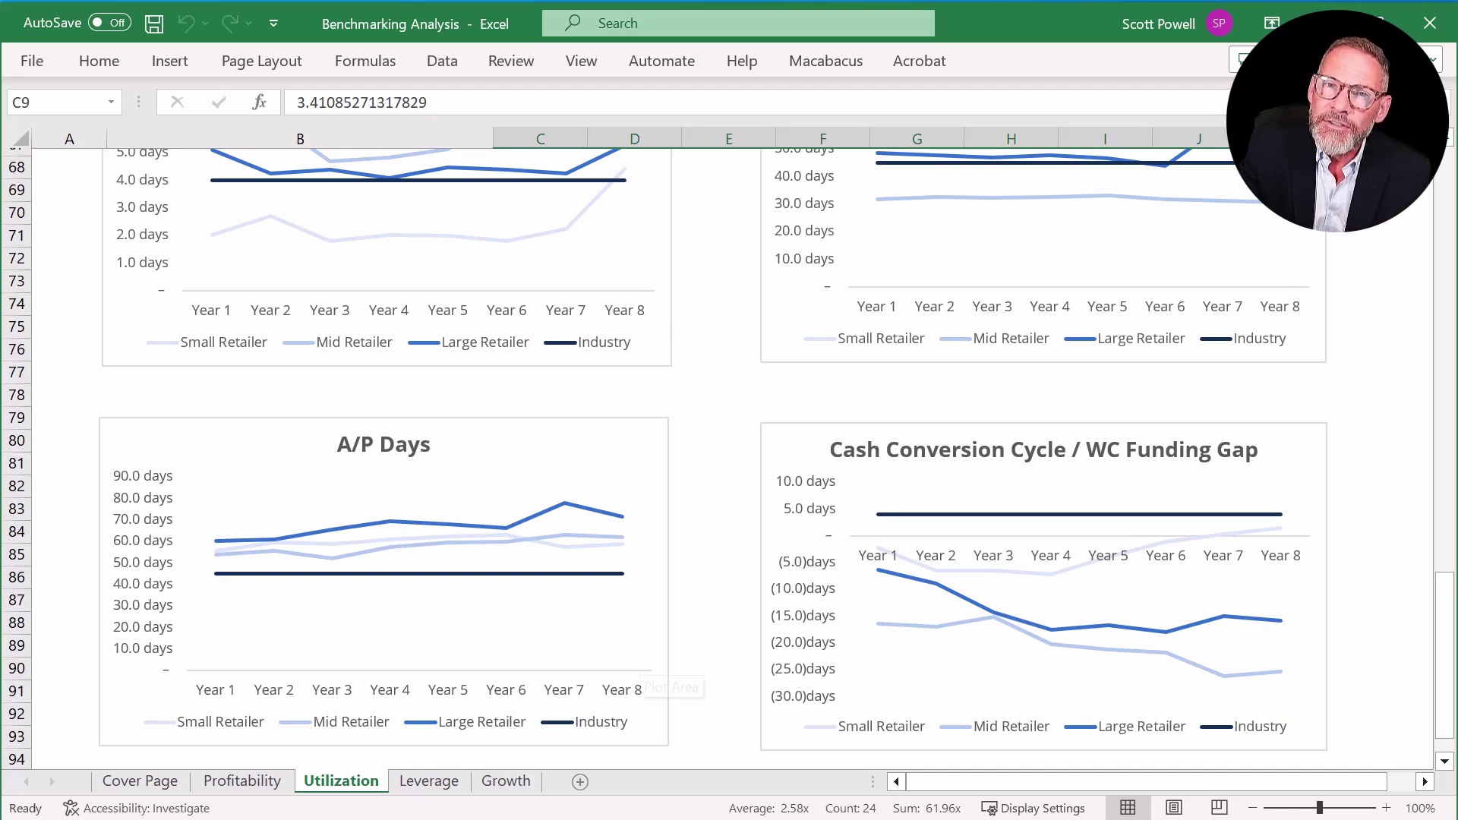
{"action": "key", "text": "ctrl+Page_Down"}
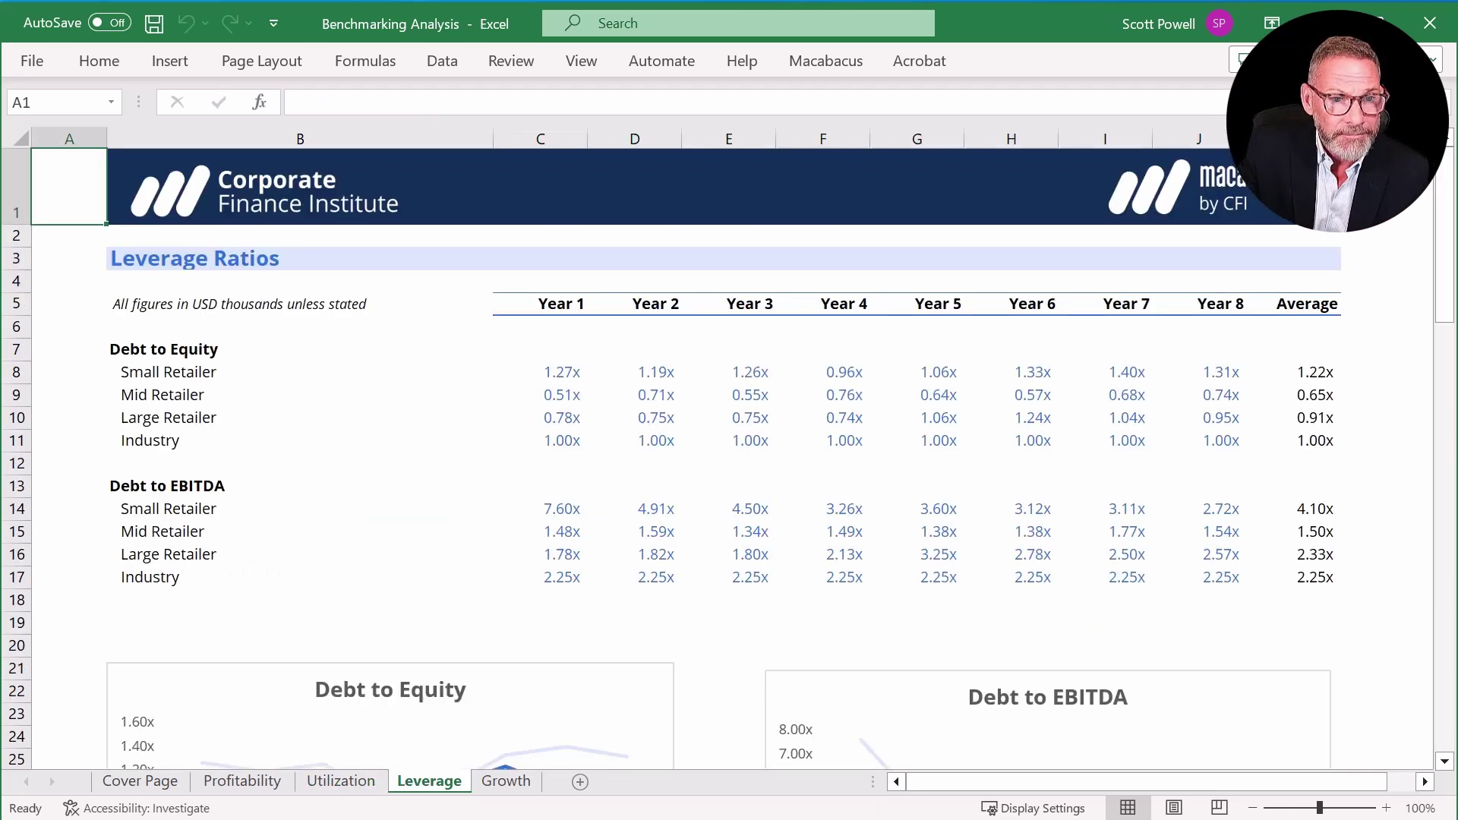
Select the Mid Retailer series on the Debt to Equity chart.
{"action": "scroll", "coordinate": [722, 456], "scroll_direction": "down", "scroll_amount": 3}
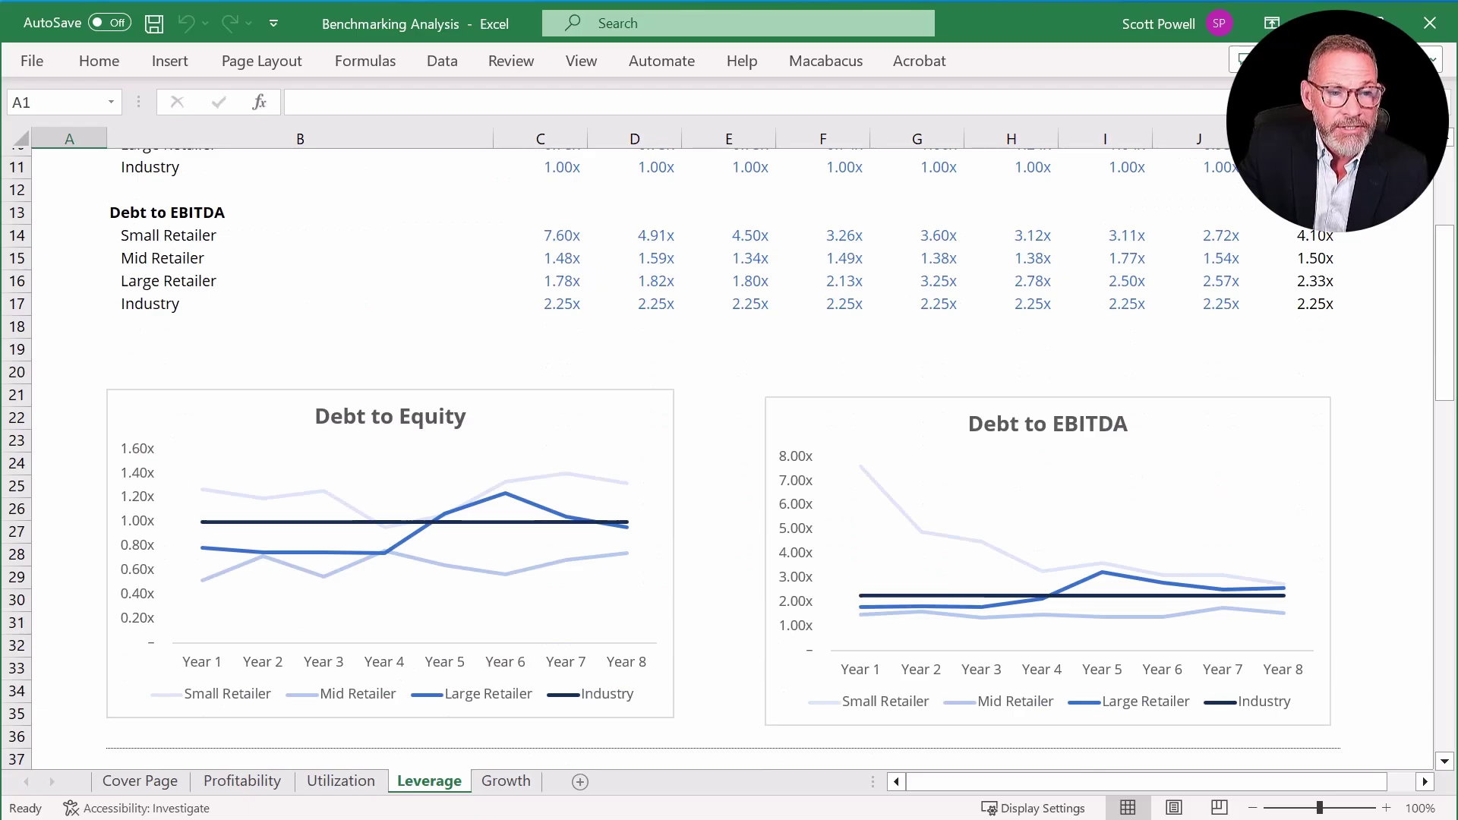
{"action": "left_click", "coordinate": [596, 556]}
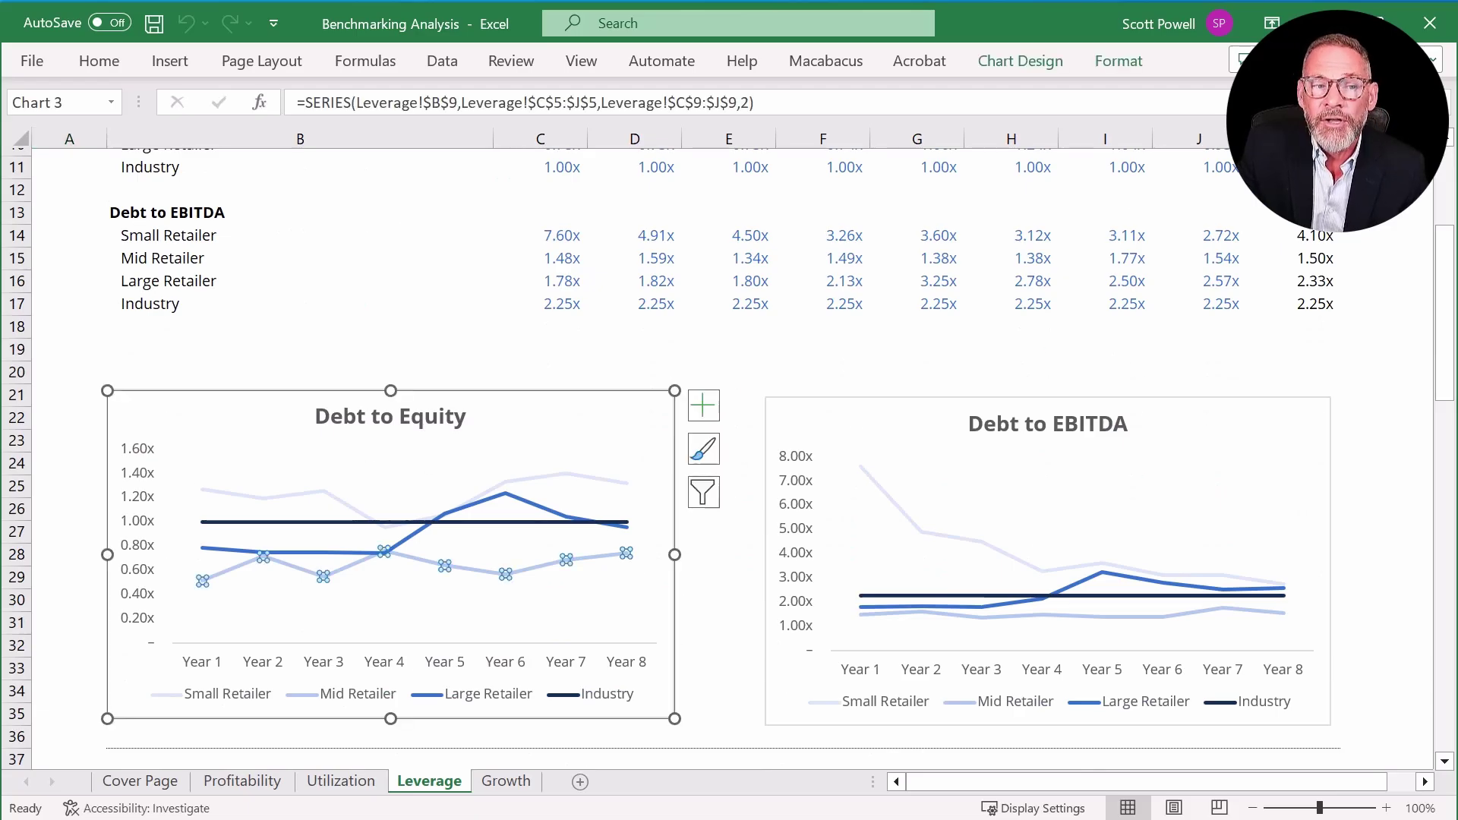
{"action": "scroll", "coordinate": [858, 490], "scroll_direction": "down", "scroll_amount": 2}
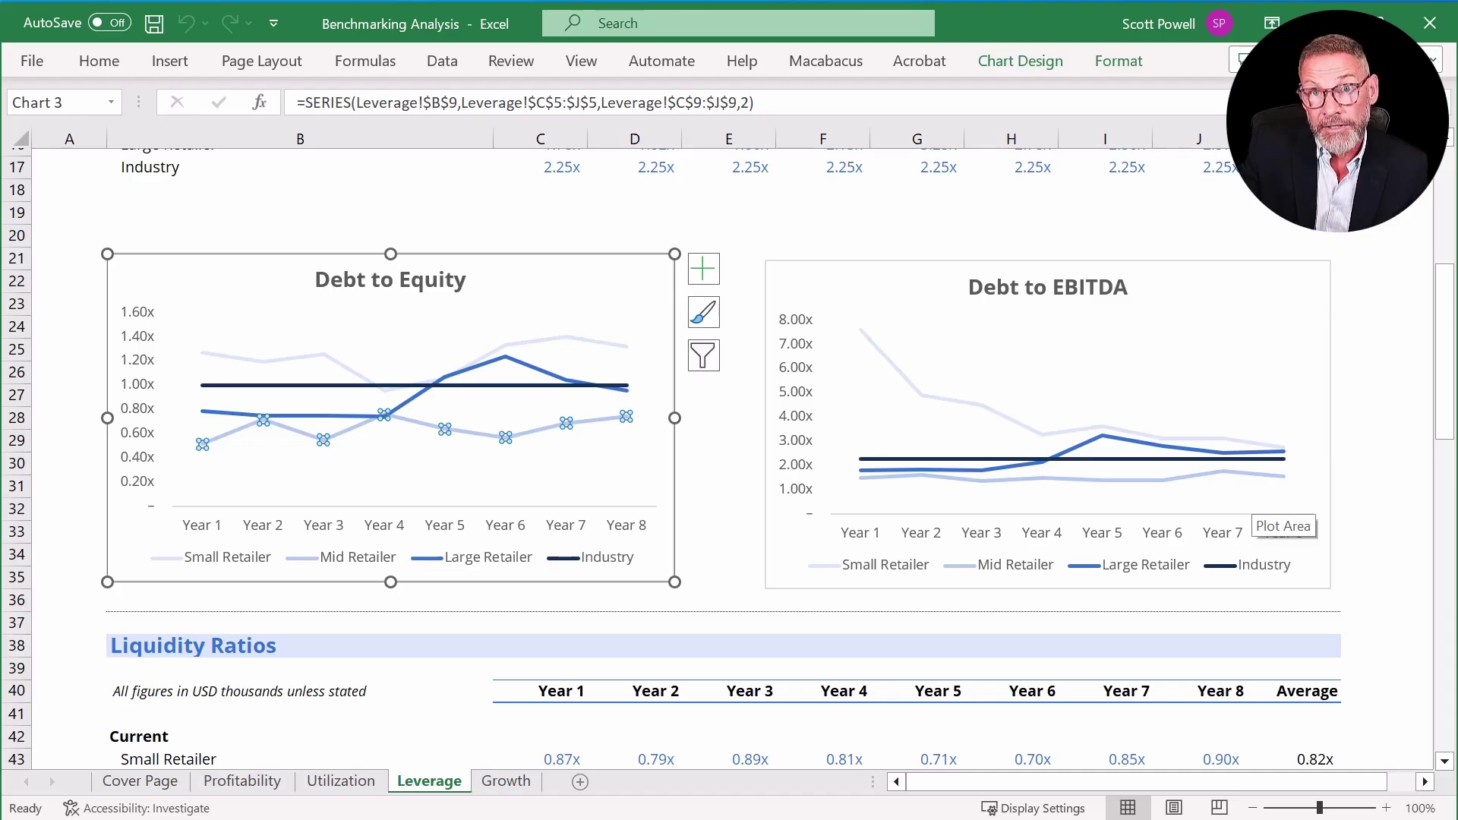
Review the Liquidity charts, then switch to the Growth sheet.
{"action": "scroll", "coordinate": [1238, 449], "scroll_direction": "down", "scroll_amount": 4}
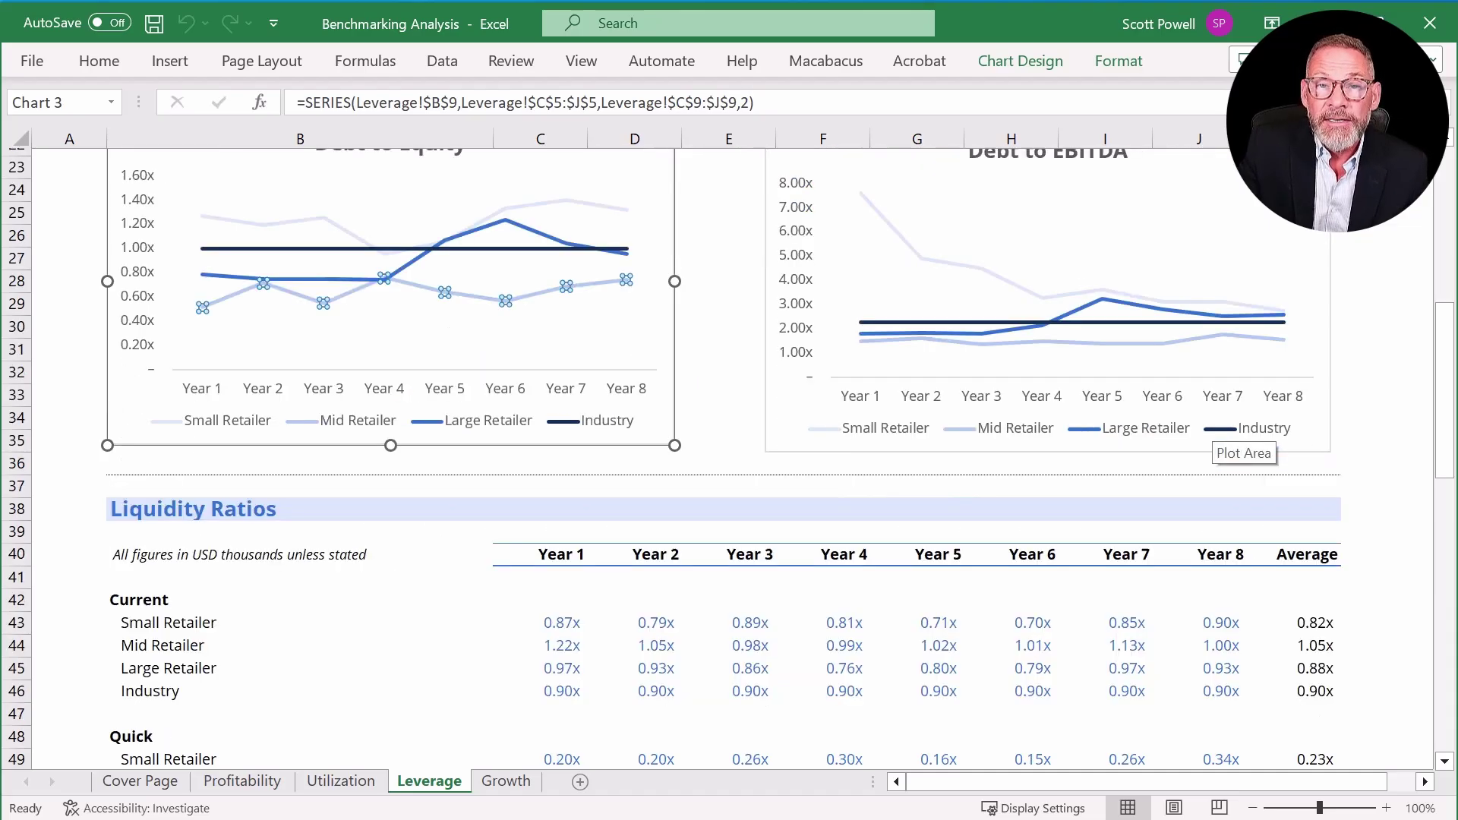
{"action": "scroll", "coordinate": [729, 456], "scroll_direction": "down", "scroll_amount": 2}
{"action": "scroll", "coordinate": [729, 456], "scroll_direction": "down", "scroll_amount": 4}
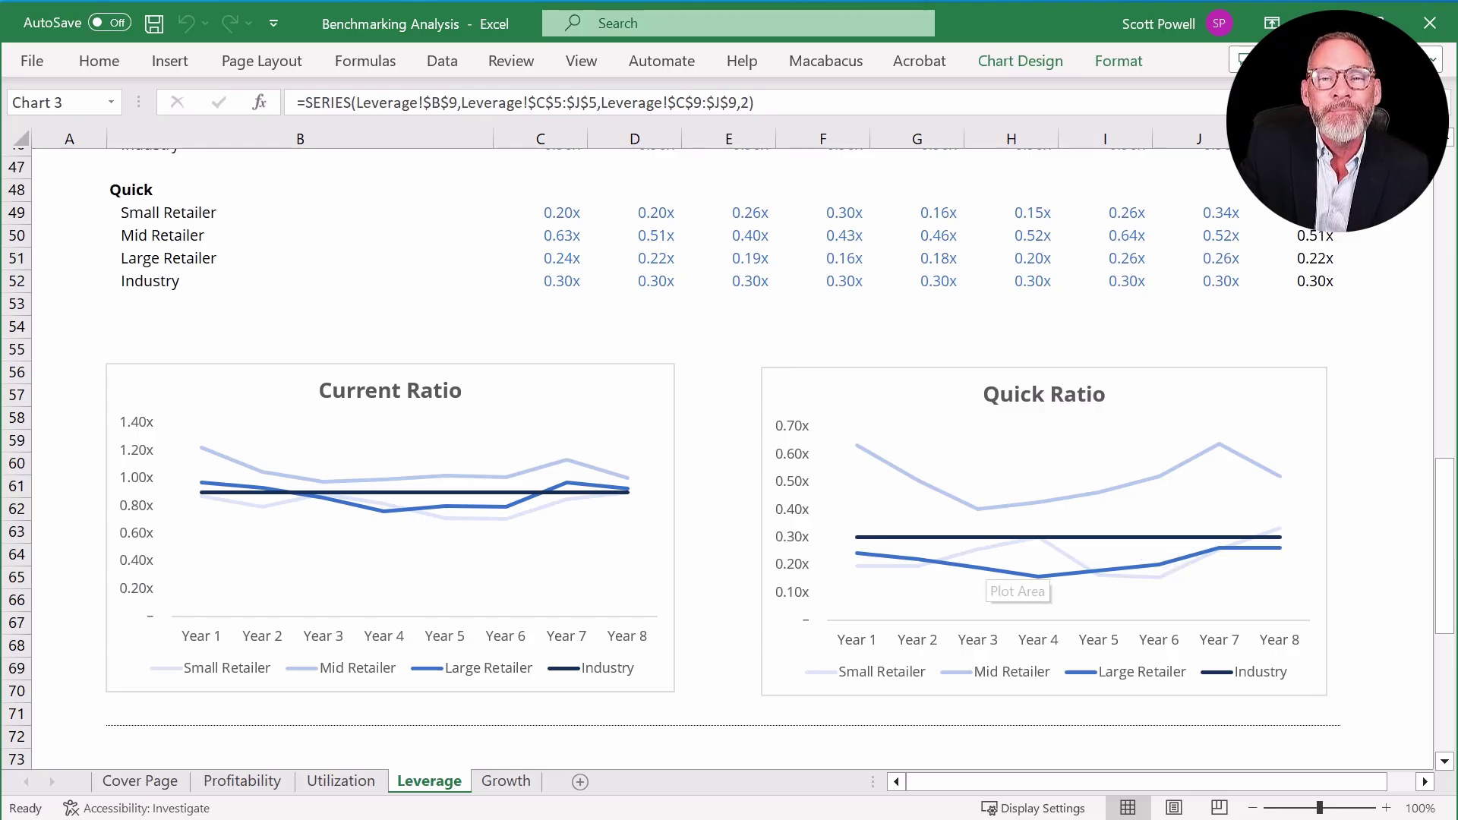
{"action": "left_click", "coordinate": [505, 781]}
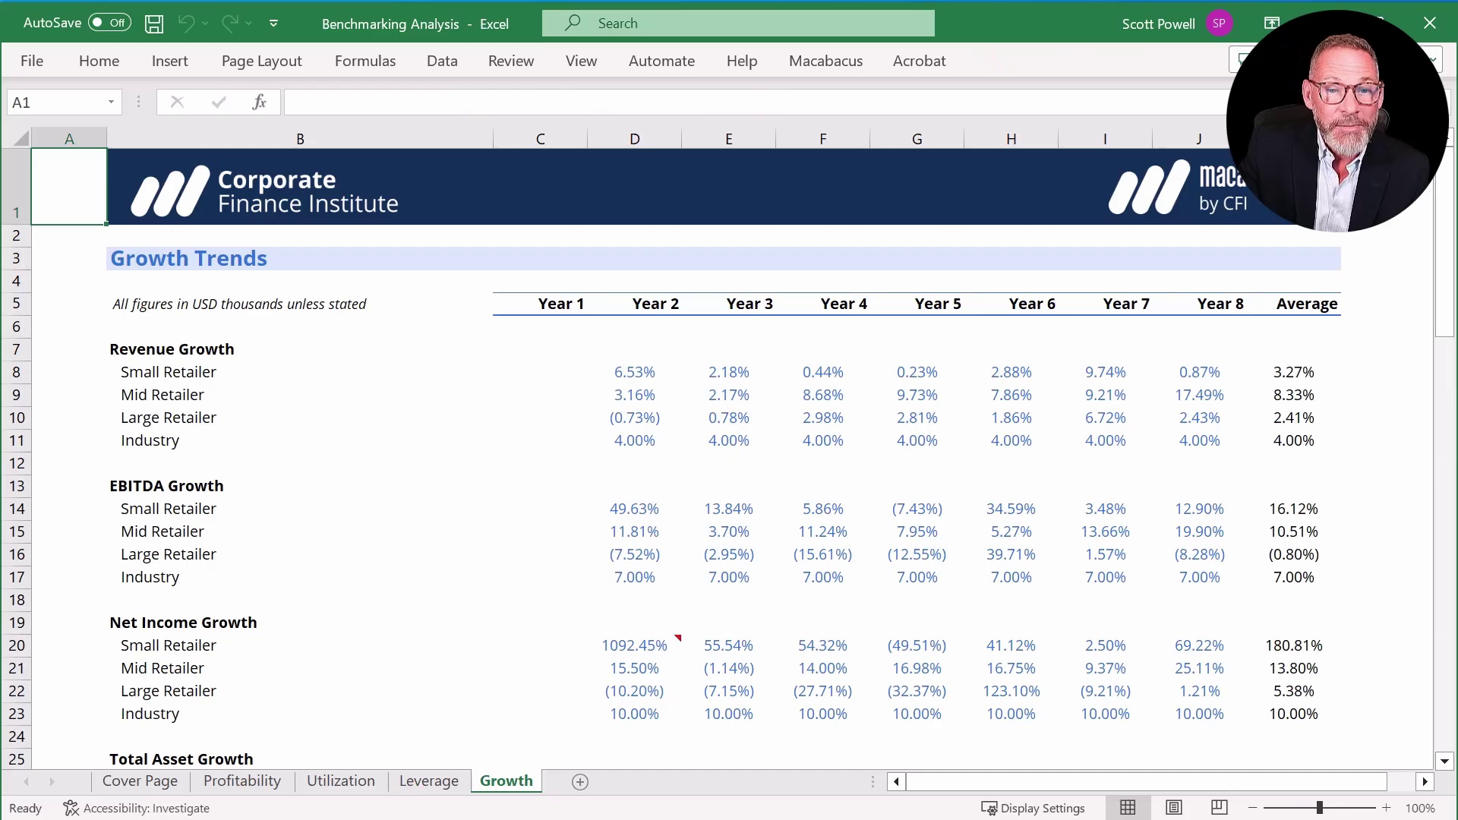
Read data values on the Revenue, EBITDA, Net Income and Total Asset Growth charts.
{"action": "scroll", "coordinate": [729, 456], "scroll_direction": "down", "scroll_amount": 9}
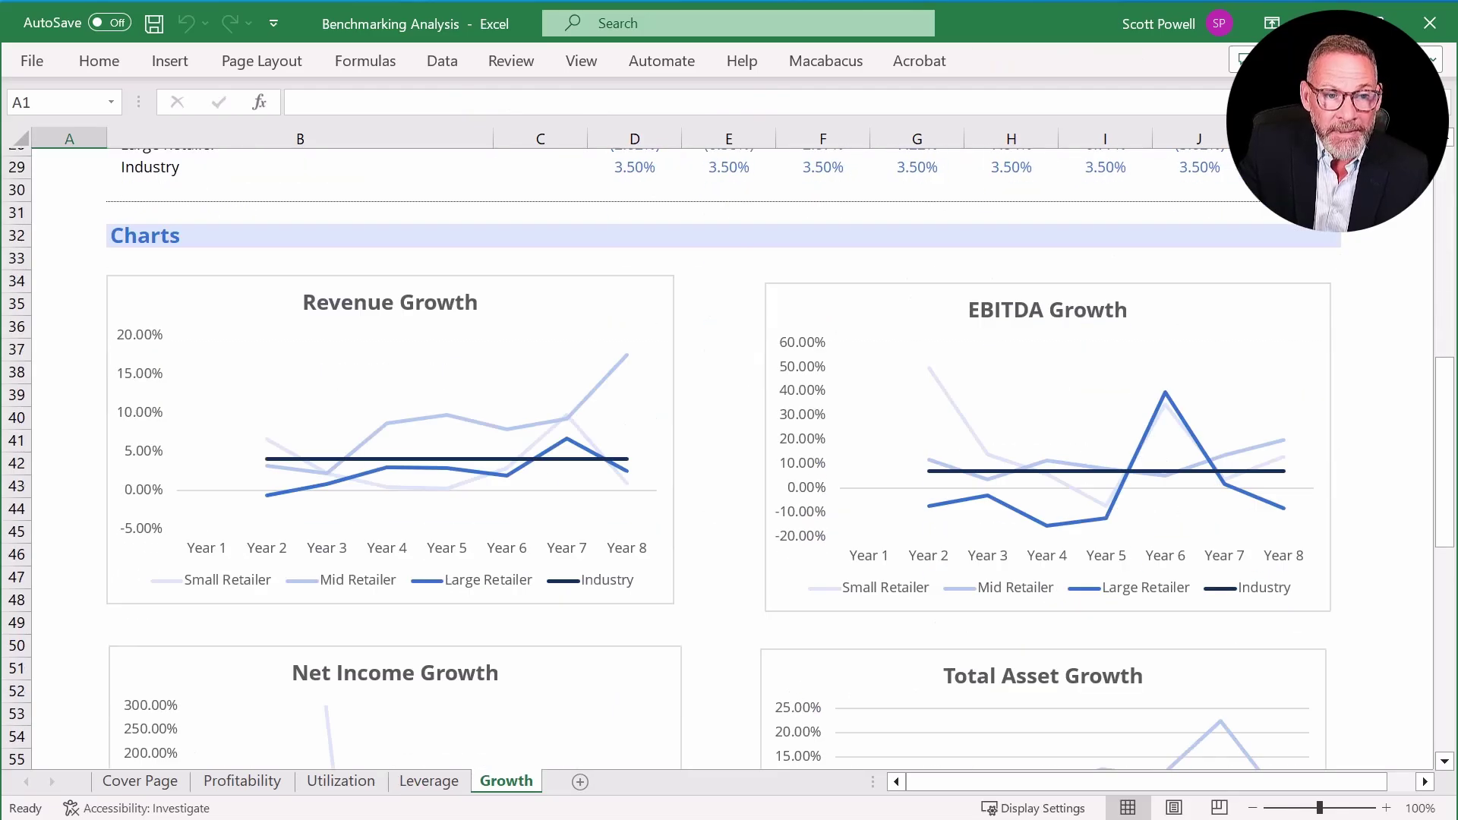
{"action": "mouse_move", "coordinate": [627, 357]}
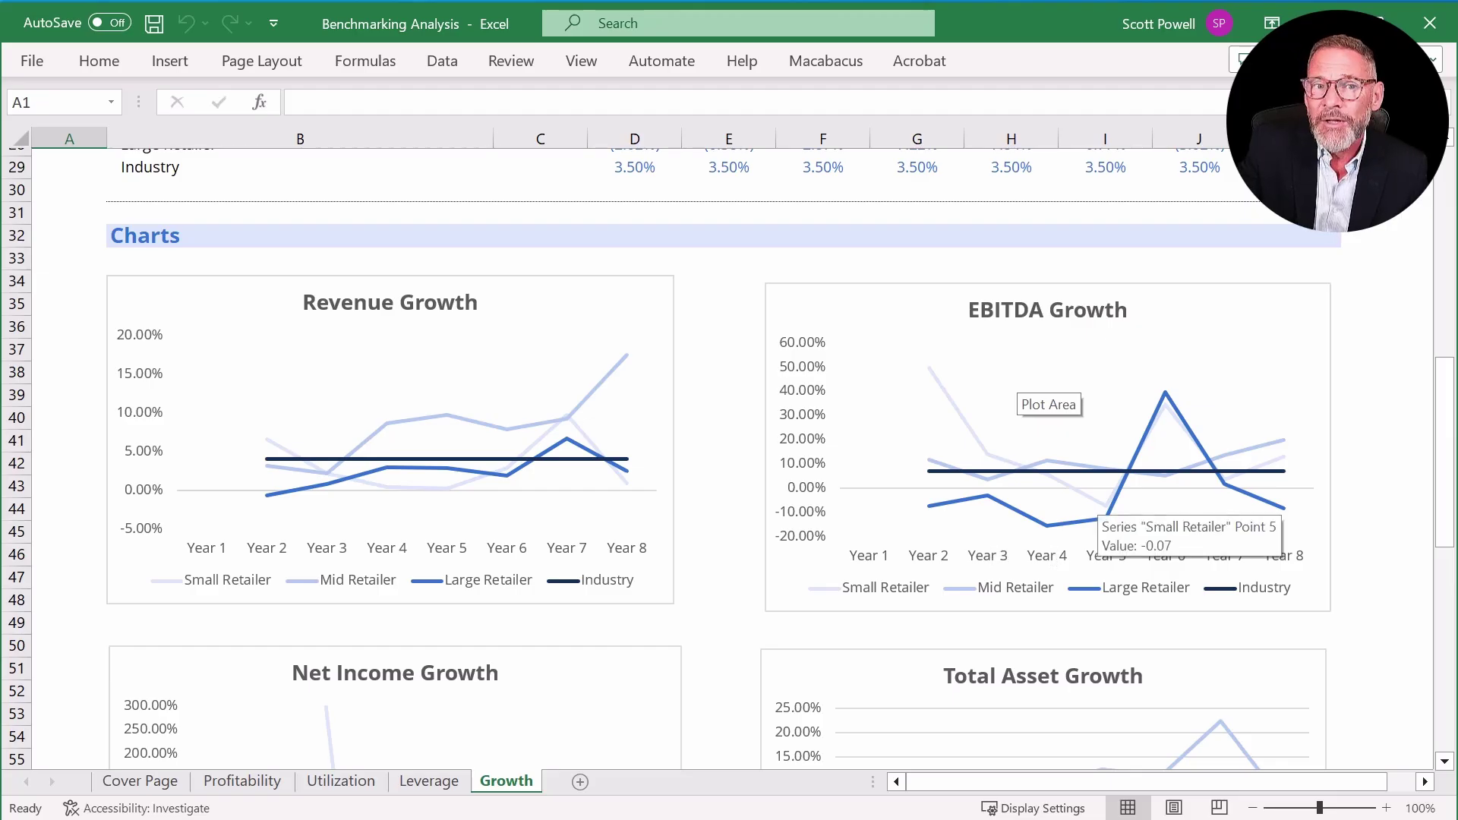
{"action": "scroll", "coordinate": [1048, 395], "scroll_direction": "down", "scroll_amount": 4}
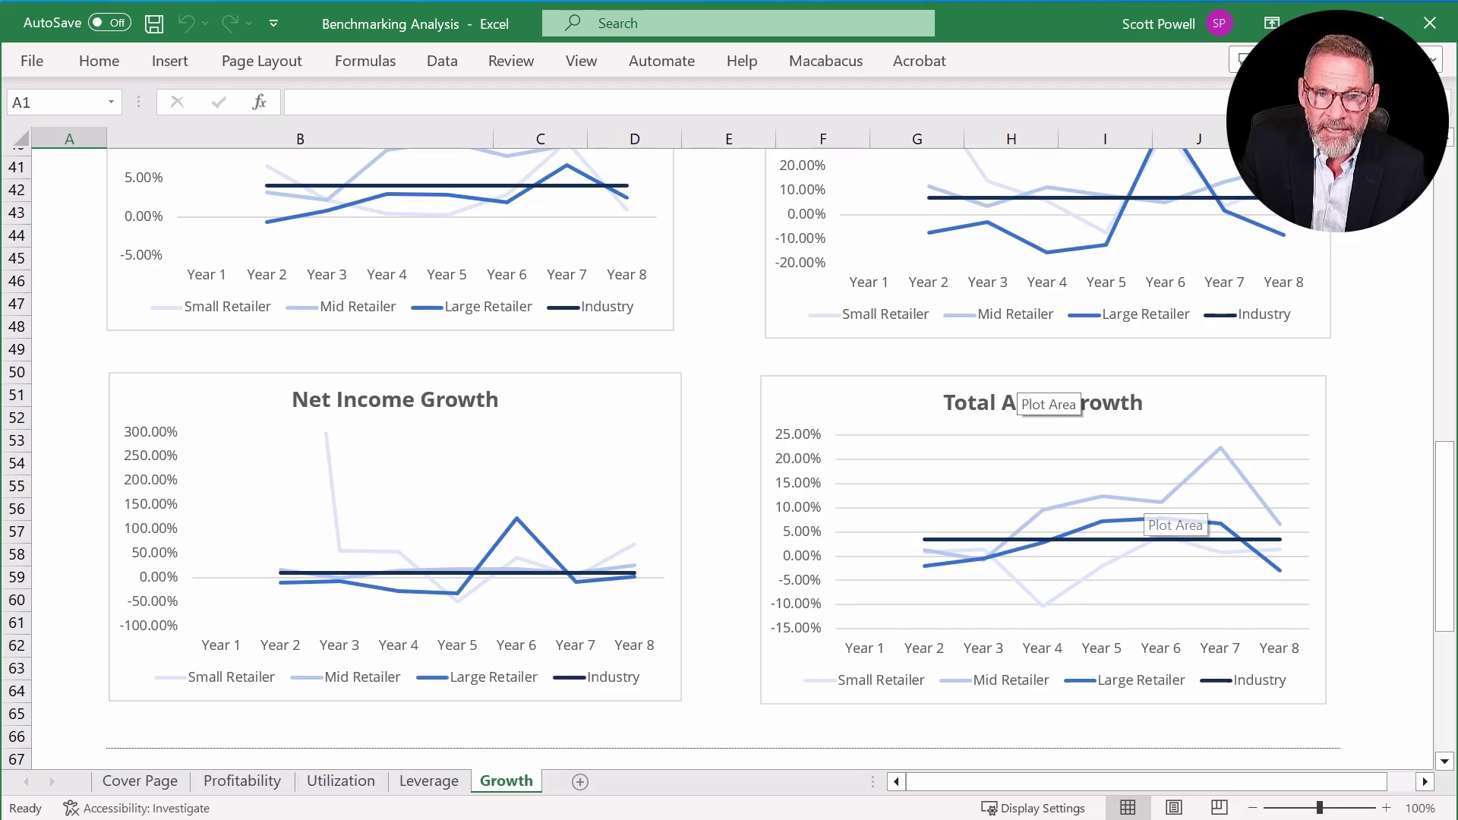
{"action": "mouse_move", "coordinate": [1220, 450]}
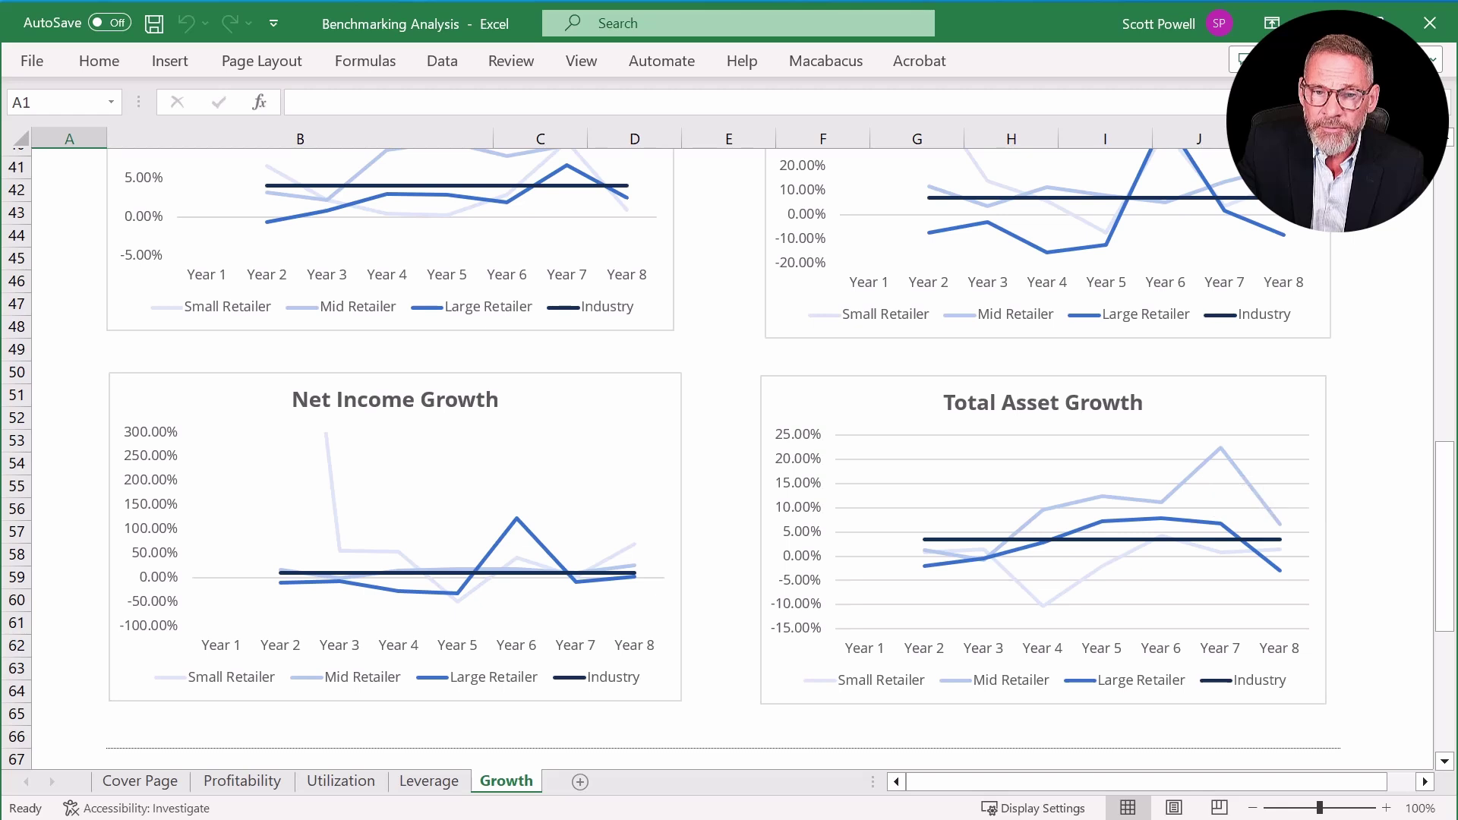